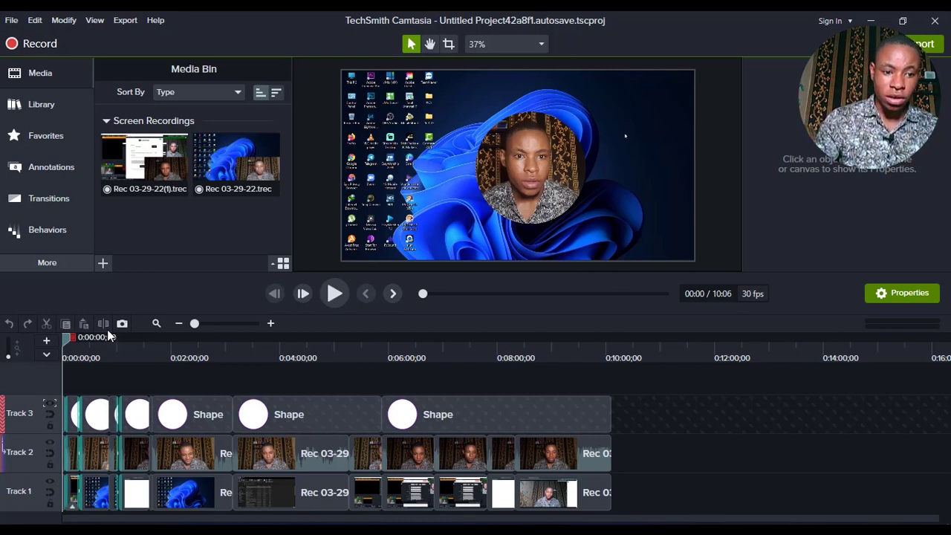
- Move the playhead to about 0:09, adjust the timeline zoom, and open Track 3's track matte modes
{"action": "left_click_drag", "start_coordinate": [92, 346], "coordinate": [71, 346]}
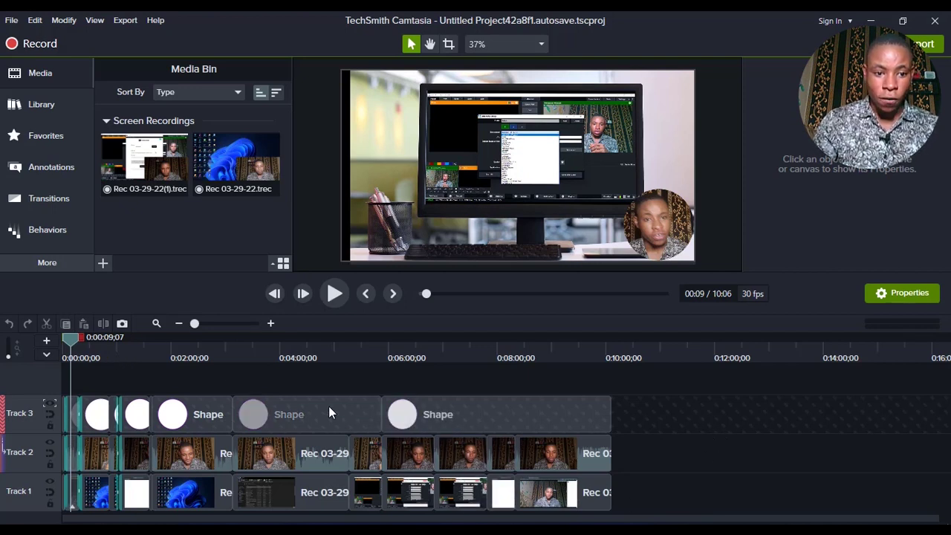
{"action": "left_click", "coordinate": [272, 325]}
{"action": "left_click", "coordinate": [272, 324]}
{"action": "left_click", "coordinate": [272, 324]}
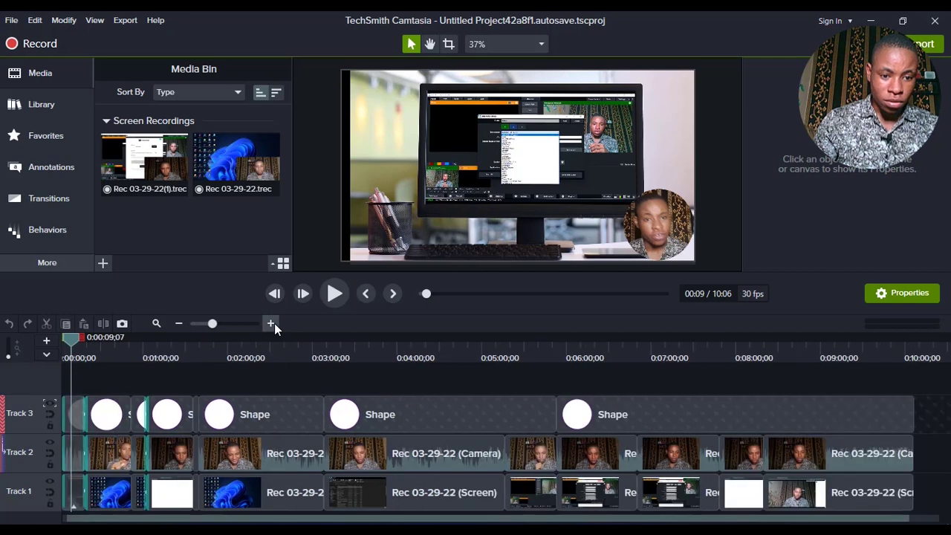
{"action": "left_click", "coordinate": [272, 324]}
{"action": "left_click", "coordinate": [176, 325]}
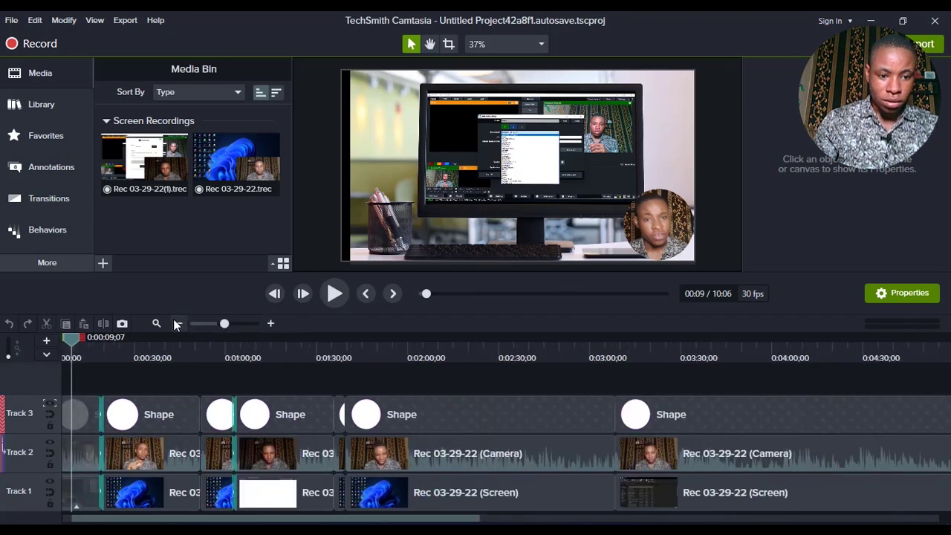
{"action": "left_click", "coordinate": [177, 324]}
{"action": "left_click", "coordinate": [177, 325]}
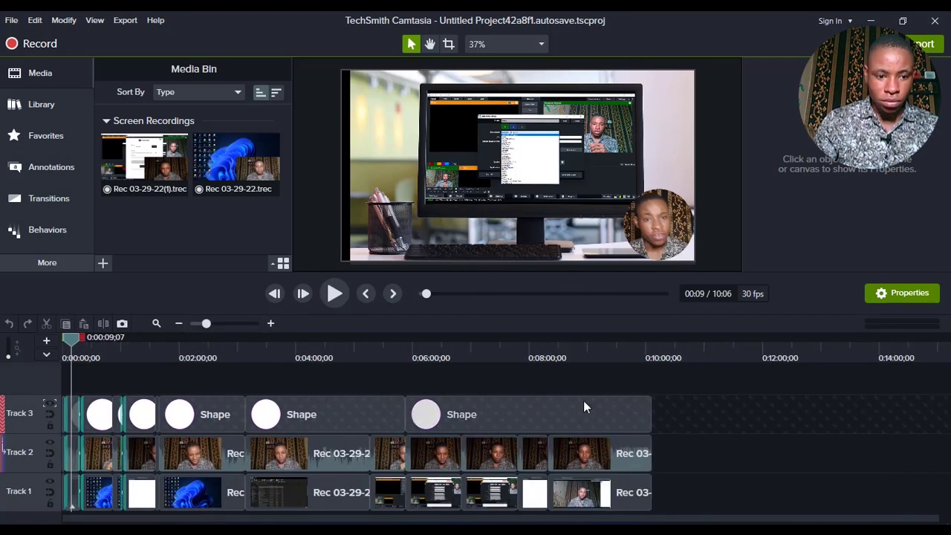
{"action": "left_click", "coordinate": [51, 407]}
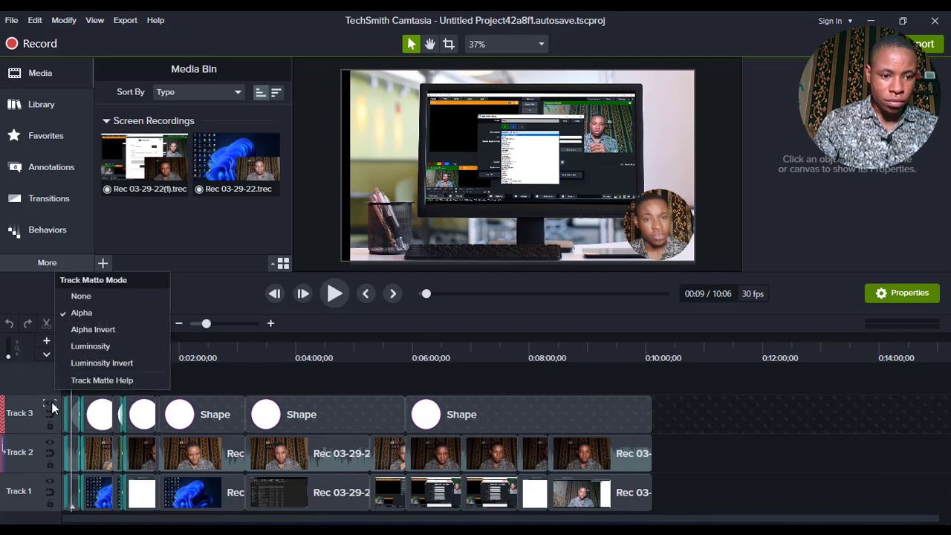
- Set Track 3's matte mode to None and delete all its circle shape clips
{"action": "left_click", "coordinate": [114, 301]}
{"action": "left_click_drag", "start_coordinate": [678, 413], "coordinate": [62, 413]}
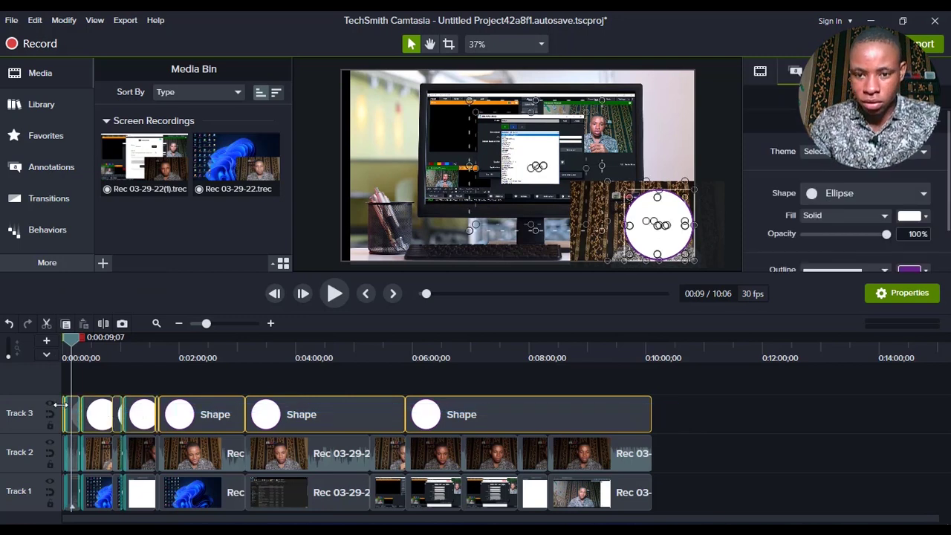
{"action": "key", "text": "Delete"}
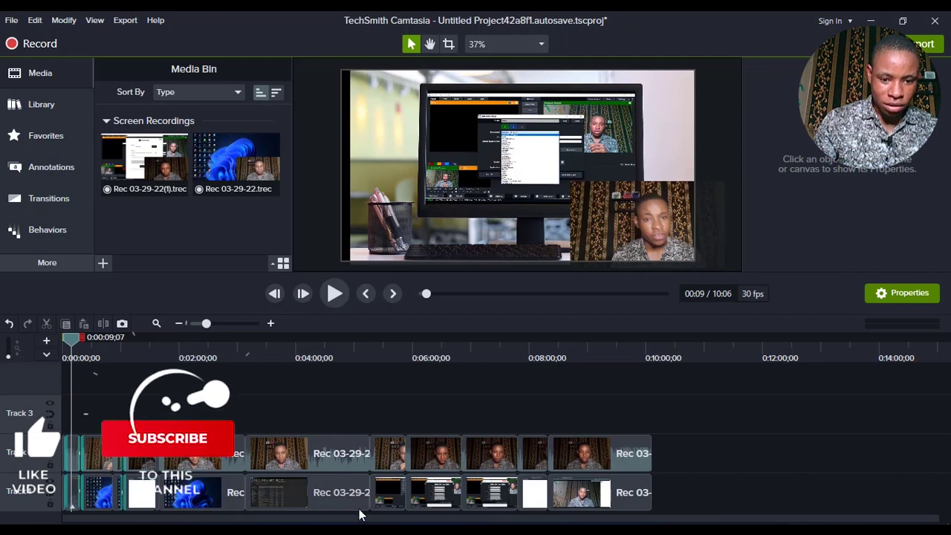
- Zoom into the timeline and delete the Device Frame clip at the start of Track 1
{"action": "left_click", "coordinate": [268, 323]}
{"action": "left_click", "coordinate": [270, 323]}
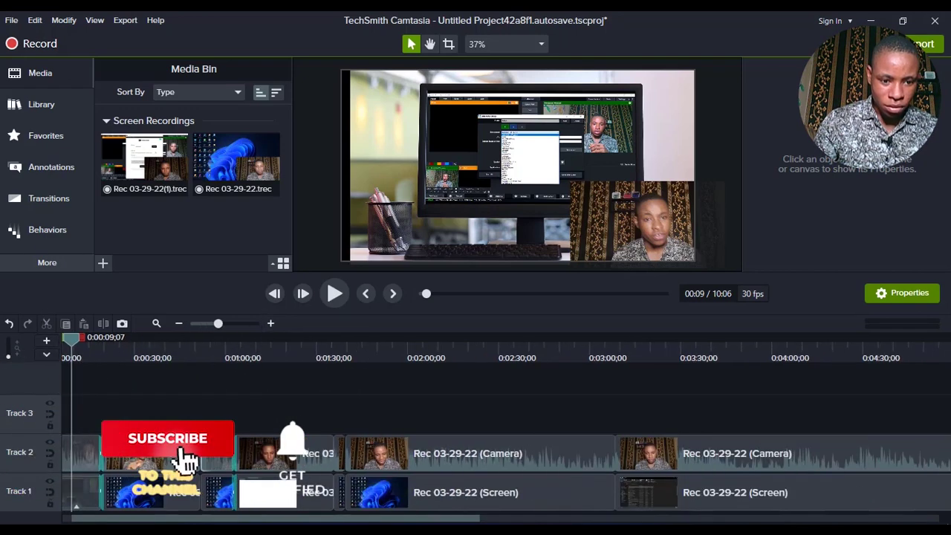
{"action": "left_click", "coordinate": [77, 509]}
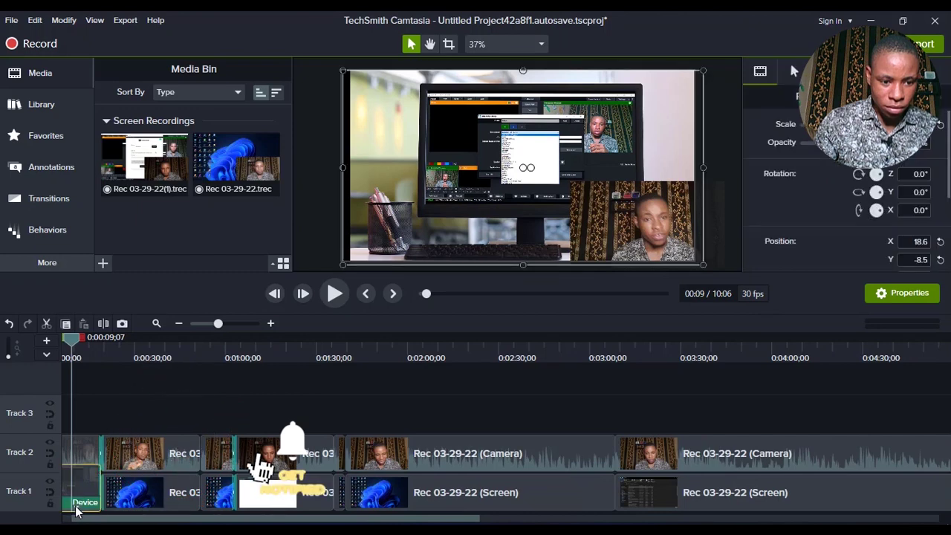
{"action": "left_click", "coordinate": [79, 505]}
{"action": "key", "text": "Delete"}
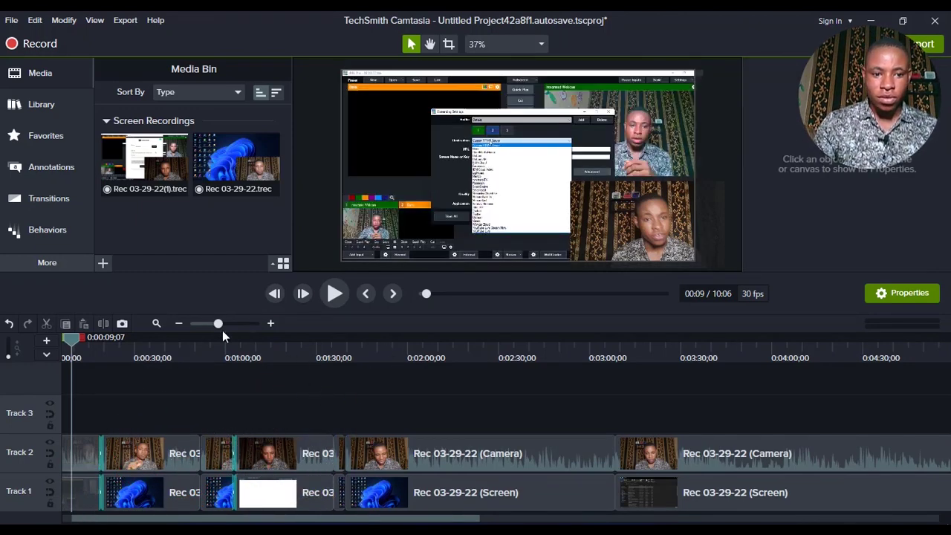
- Mute the speakers and drag the webcam clip up-left on the canvas to position 318.9, -169
{"action": "left_click", "coordinate": [175, 322]}
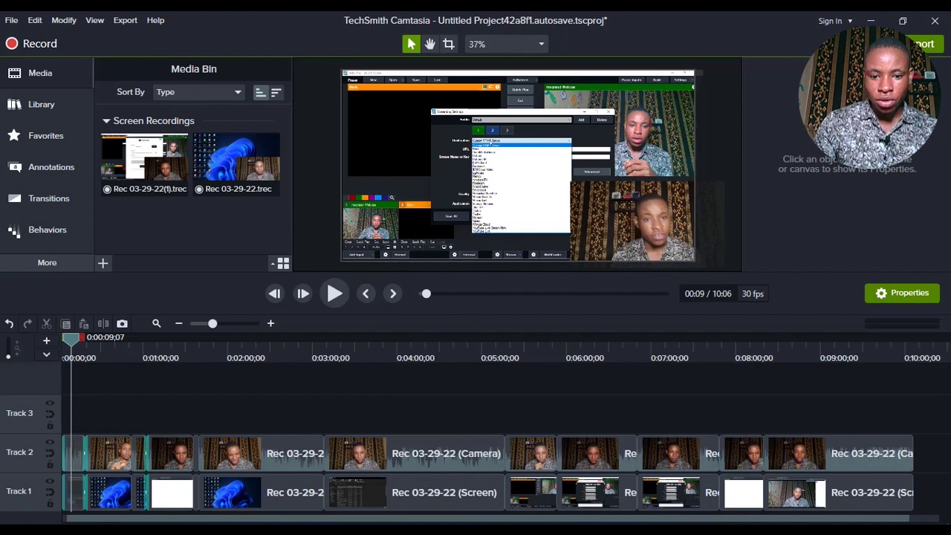
{"action": "left_click", "coordinate": [330, 294]}
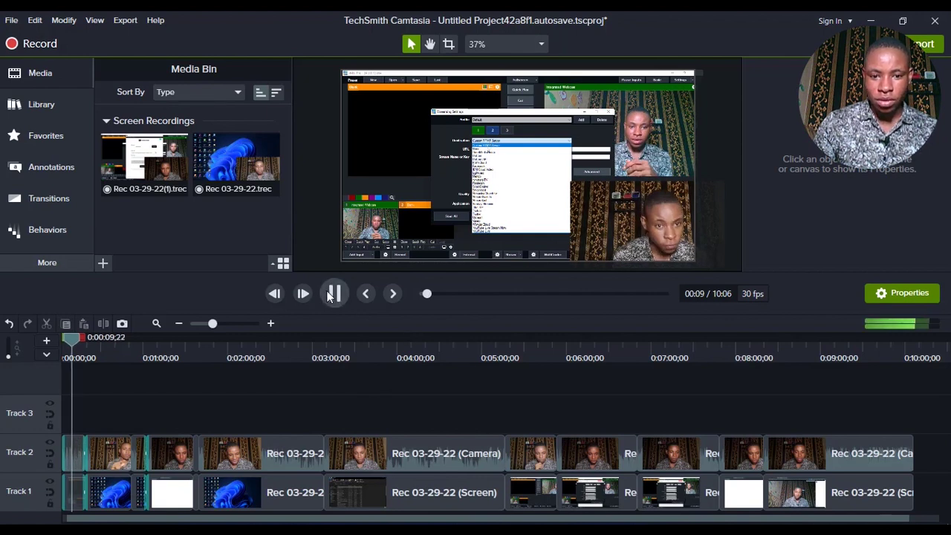
{"action": "left_click", "coordinate": [331, 294]}
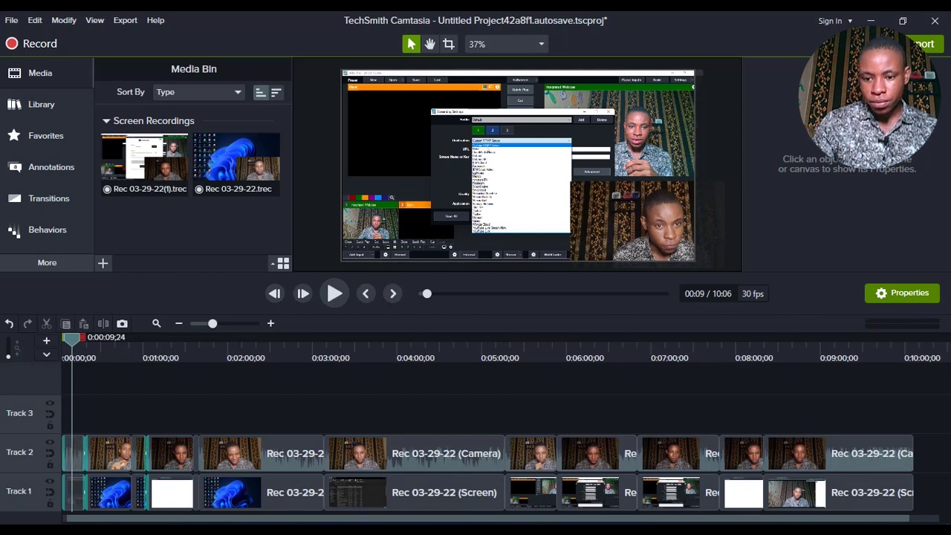
{"action": "key", "text": "XF86AudioMute"}
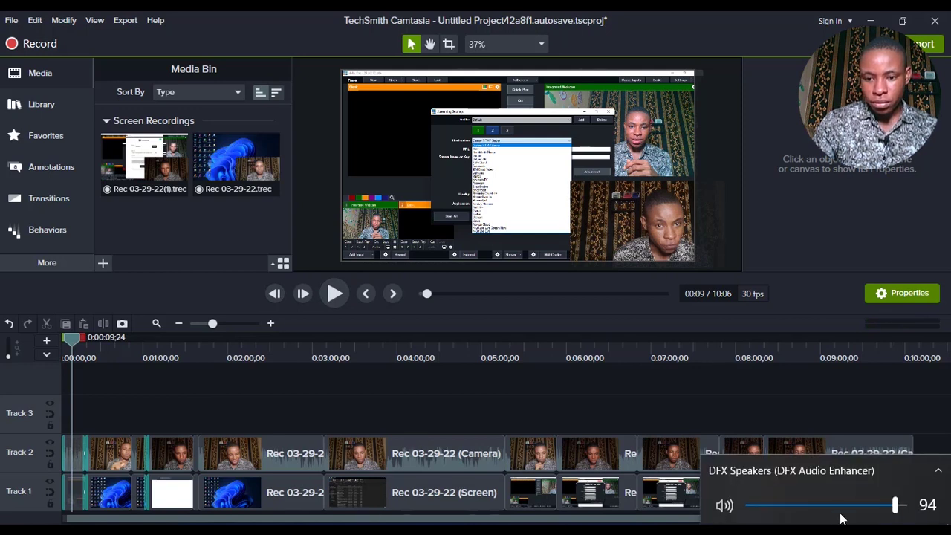
{"action": "left_click", "coordinate": [334, 295]}
{"action": "left_click_drag", "start_coordinate": [643, 208], "coordinate": [590, 195]}
{"action": "left_click", "coordinate": [333, 294]}
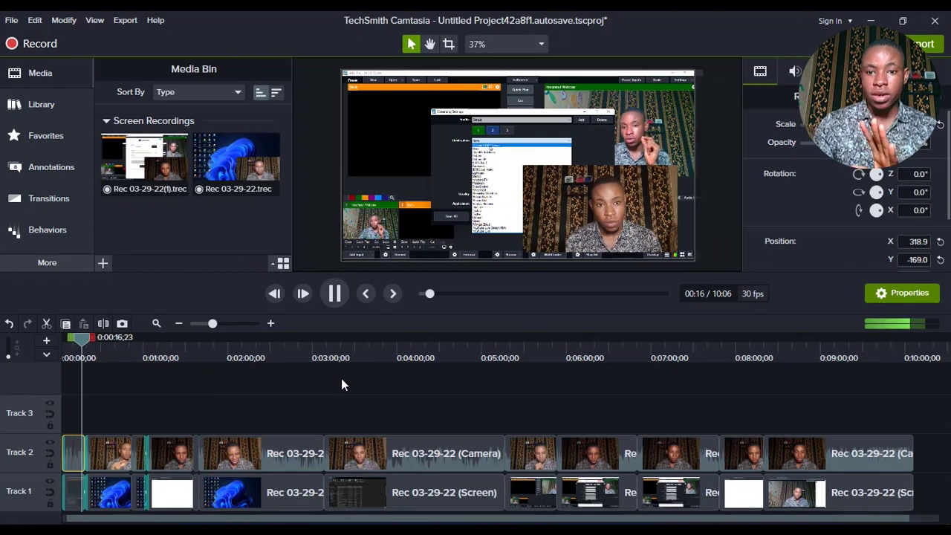
{"action": "left_click", "coordinate": [340, 296]}
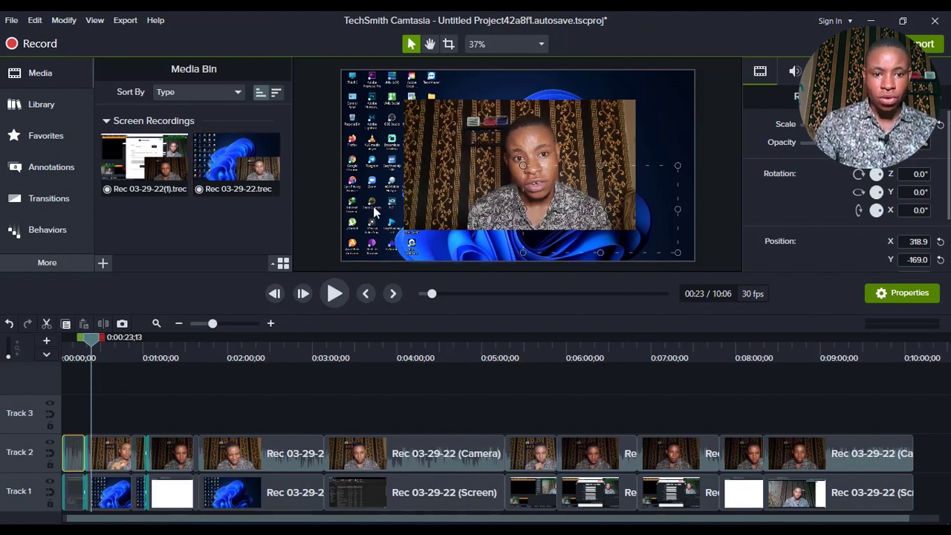
- Open the screen recording capture settings and replay the preview
{"action": "left_click", "coordinate": [34, 46]}
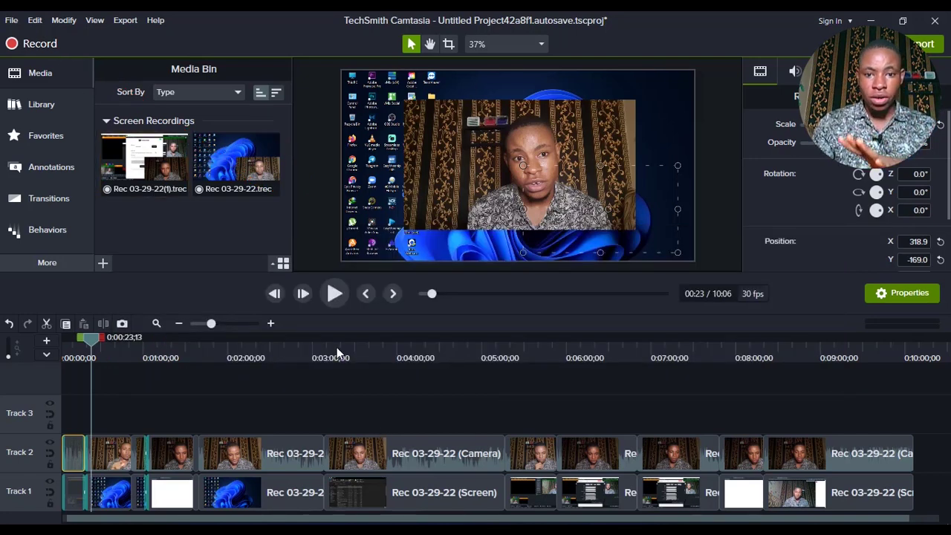
{"action": "left_click", "coordinate": [333, 294]}
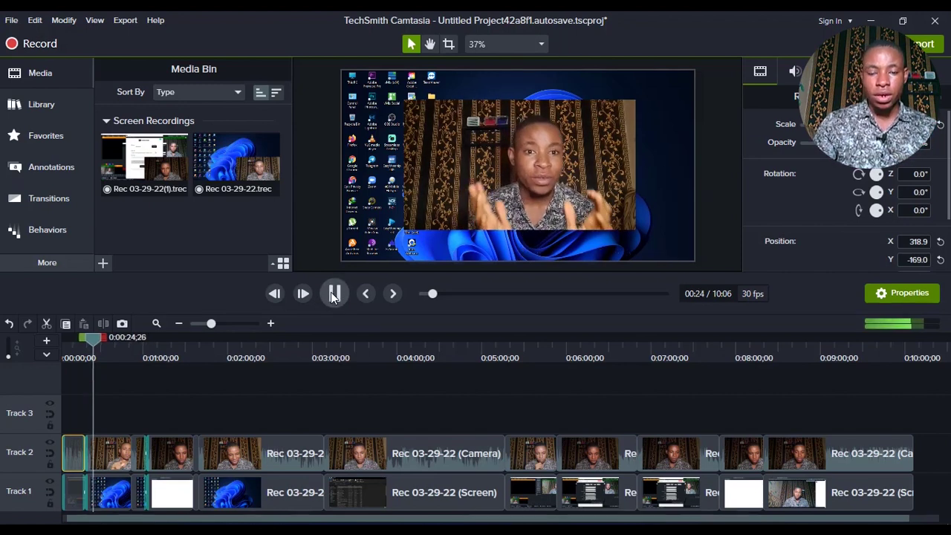
{"action": "left_click", "coordinate": [333, 294]}
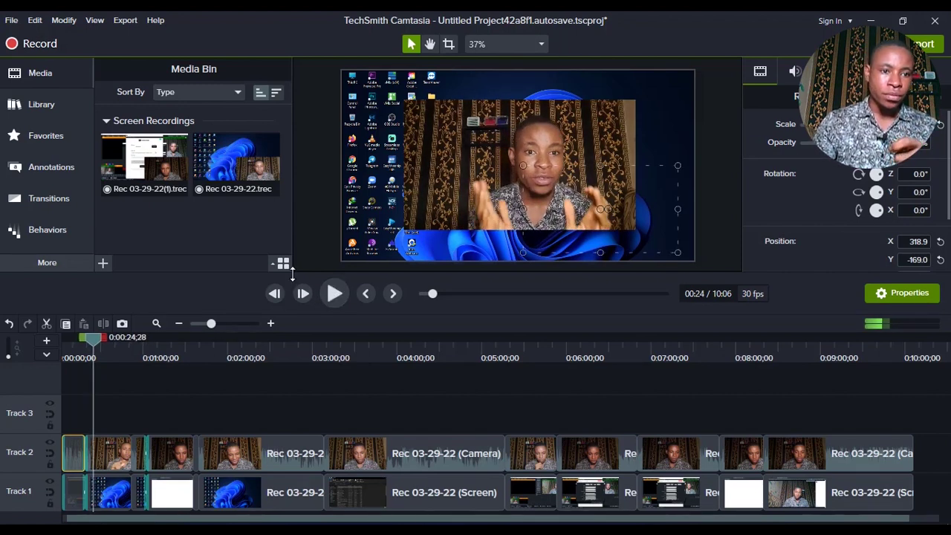
- Drag a white ellipse from the Annotations Shapes library onto Track 3 over the webcam clip
{"action": "left_click", "coordinate": [39, 178]}
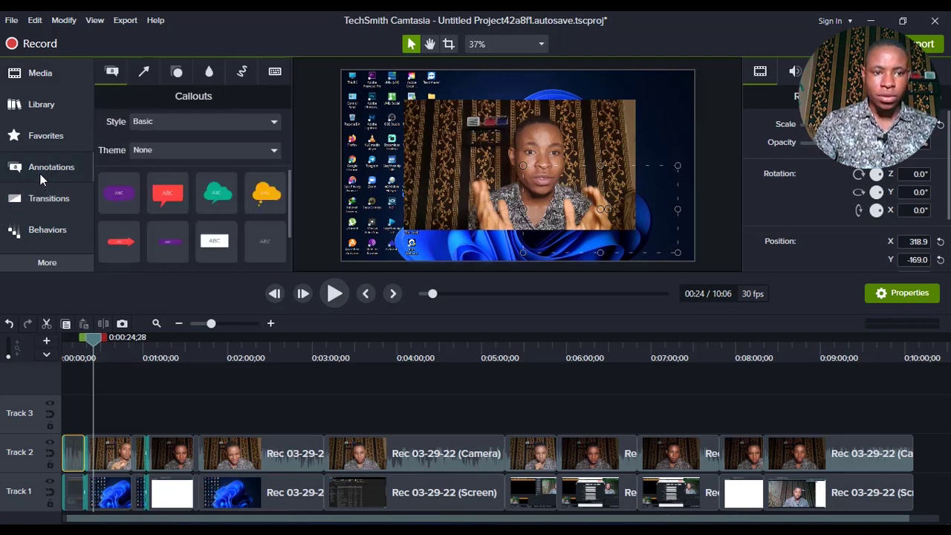
{"action": "left_click", "coordinate": [178, 77]}
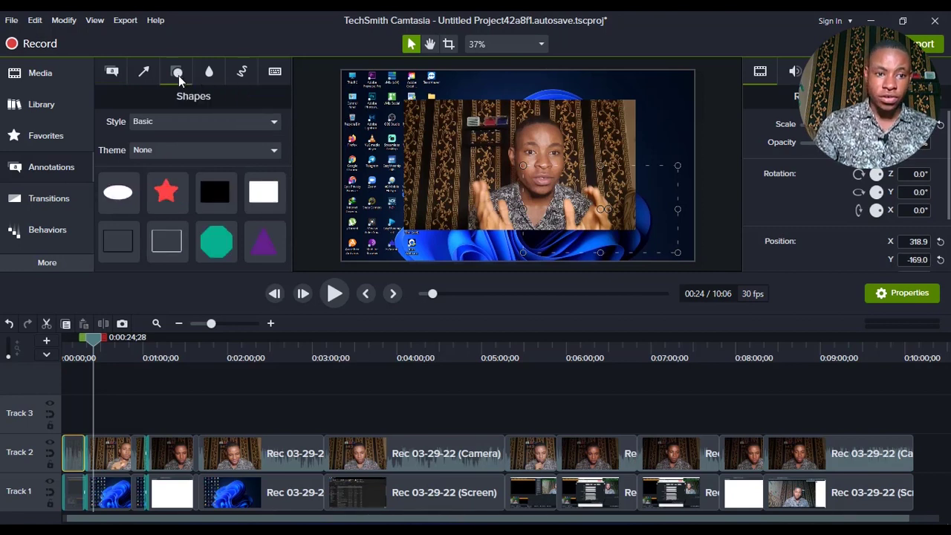
{"action": "left_click", "coordinate": [110, 74]}
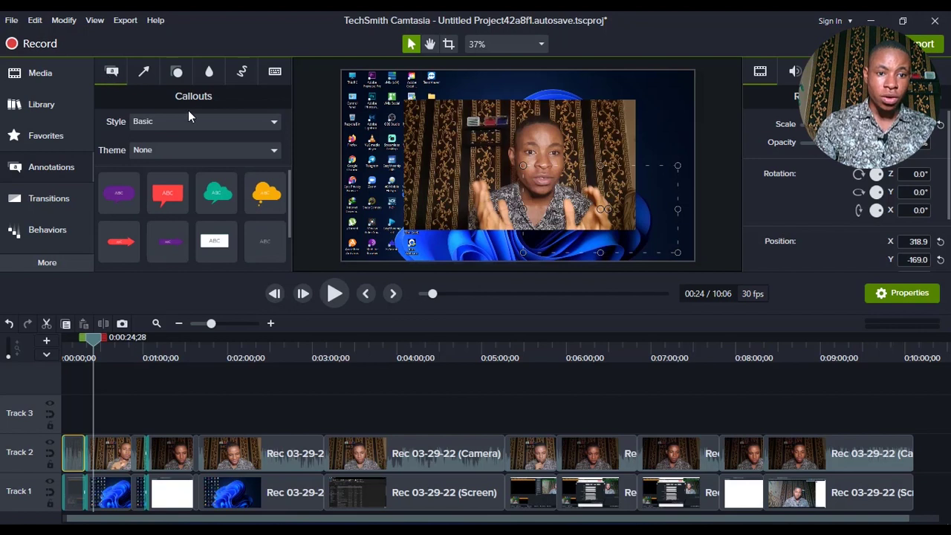
{"action": "left_click", "coordinate": [177, 73]}
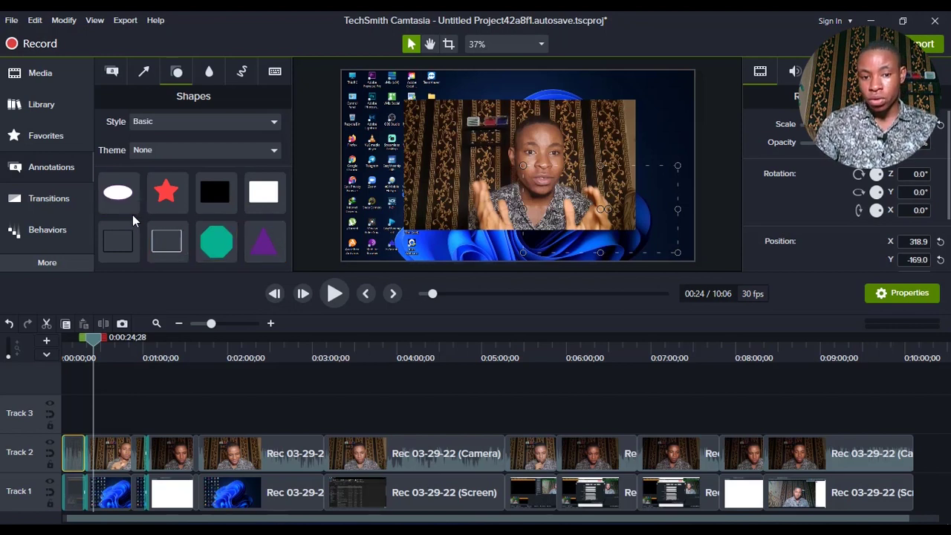
{"action": "mouse_move", "coordinate": [122, 195]}
{"action": "left_mouse_down"}
{"action": "mouse_move", "coordinate": [133, 286]}
{"action": "mouse_move", "coordinate": [130, 399]}
{"action": "mouse_move", "coordinate": [65, 414]}
{"action": "mouse_move", "coordinate": [359, 408]}
{"action": "left_mouse_up"}
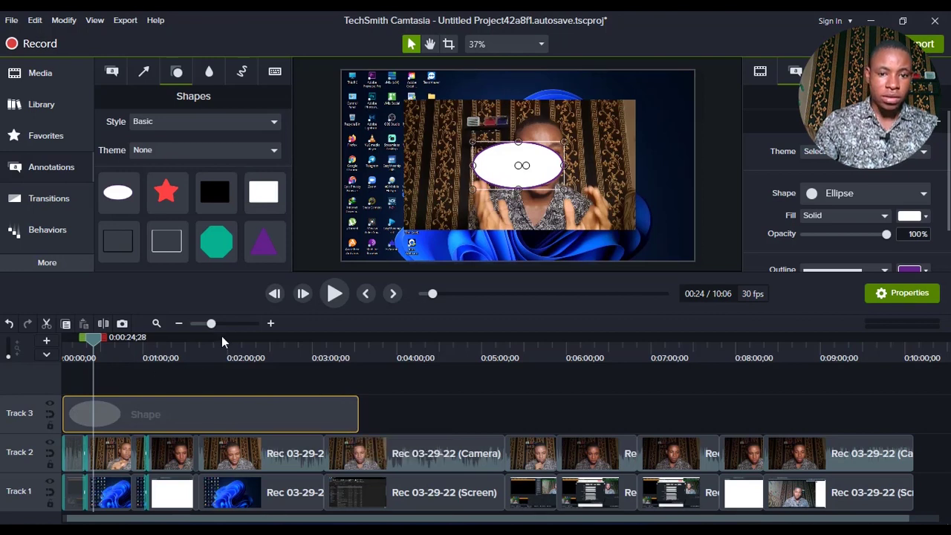
- Resize the white ellipse into a larger circle and centre it over the webcam face
{"action": "left_click_drag", "start_coordinate": [493, 165], "coordinate": [501, 206]}
{"action": "left_click", "coordinate": [532, 213]}
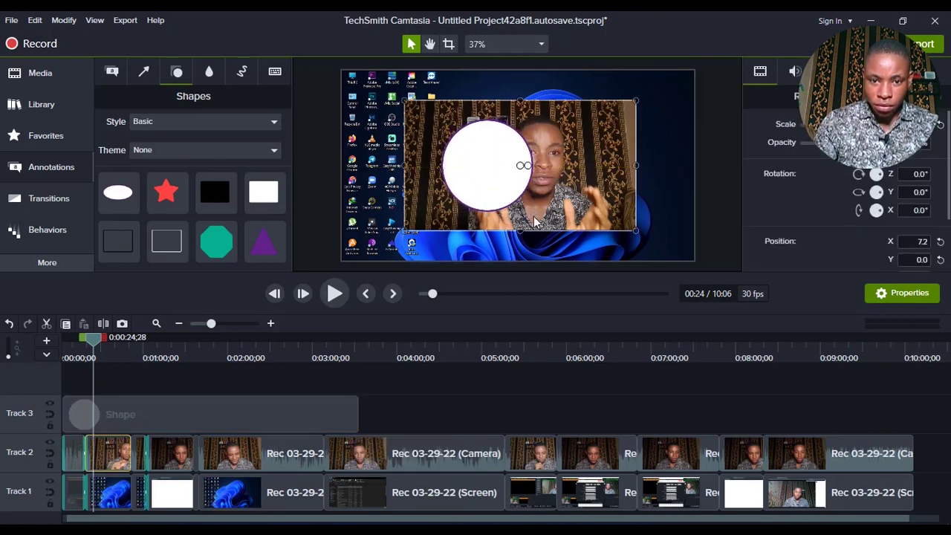
{"action": "left_click", "coordinate": [511, 187]}
{"action": "left_click", "coordinate": [535, 208]}
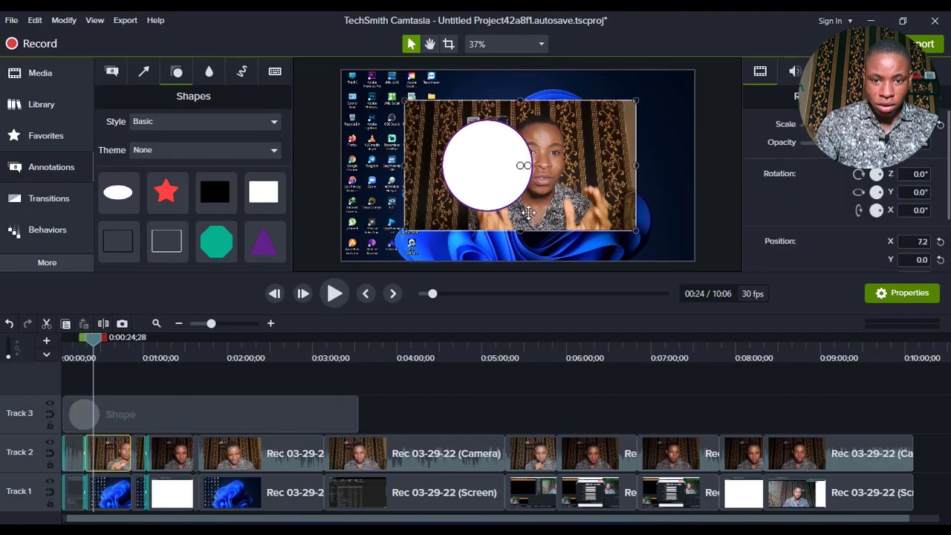
{"action": "left_click", "coordinate": [505, 181]}
{"action": "left_click_drag", "start_coordinate": [537, 211], "coordinate": [561, 239]}
{"action": "left_click_drag", "start_coordinate": [517, 218], "coordinate": [549, 198]}
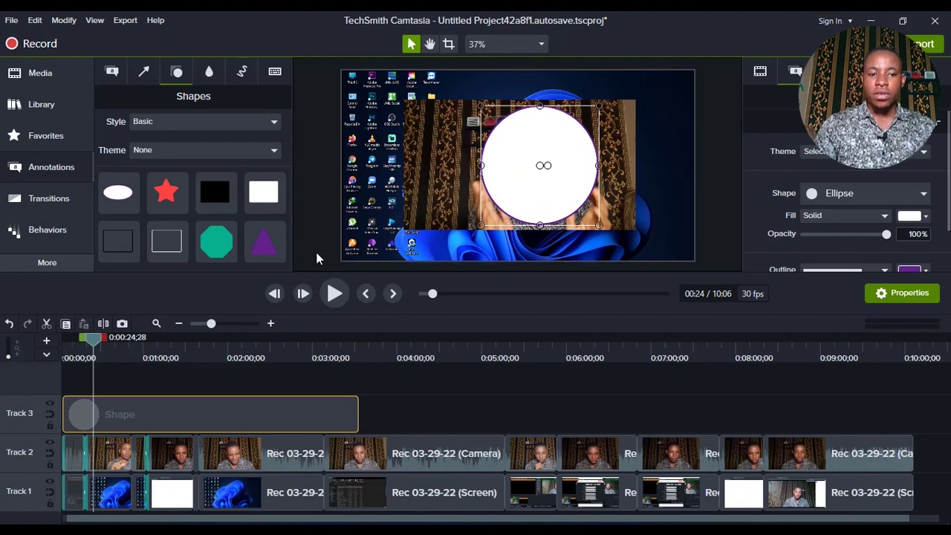
- Set Track 3's track matte mode to Alpha and preview the circular webcam from about 00:18
{"action": "right_click", "coordinate": [52, 407]}
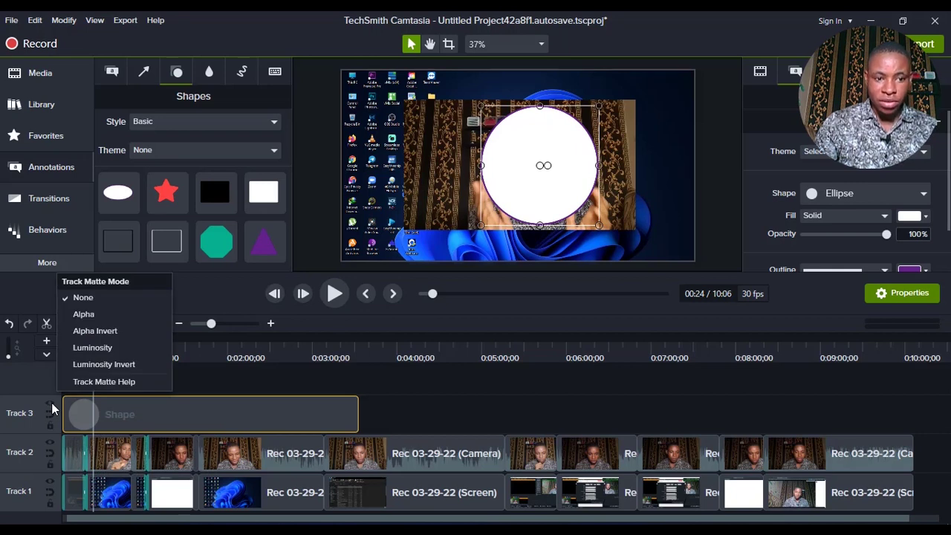
{"action": "left_click", "coordinate": [87, 318]}
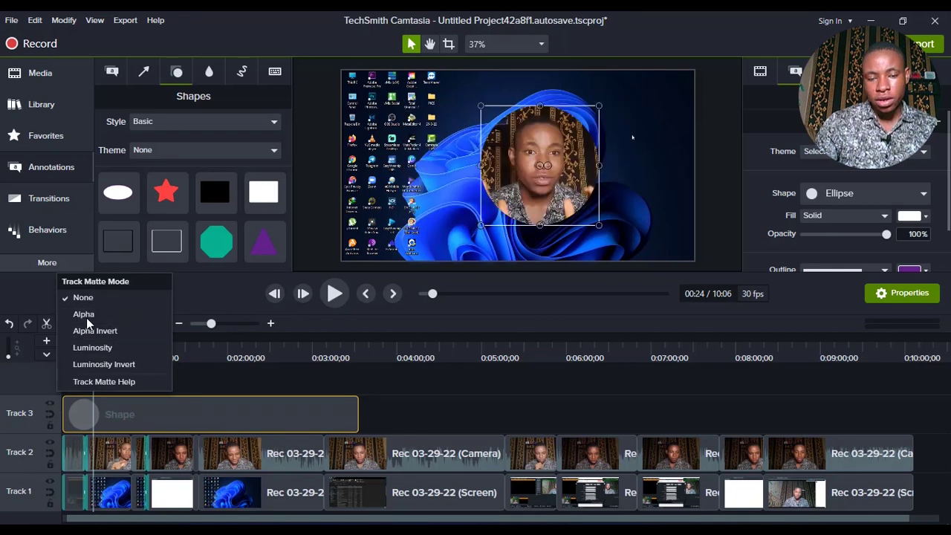
{"action": "left_click", "coordinate": [361, 371]}
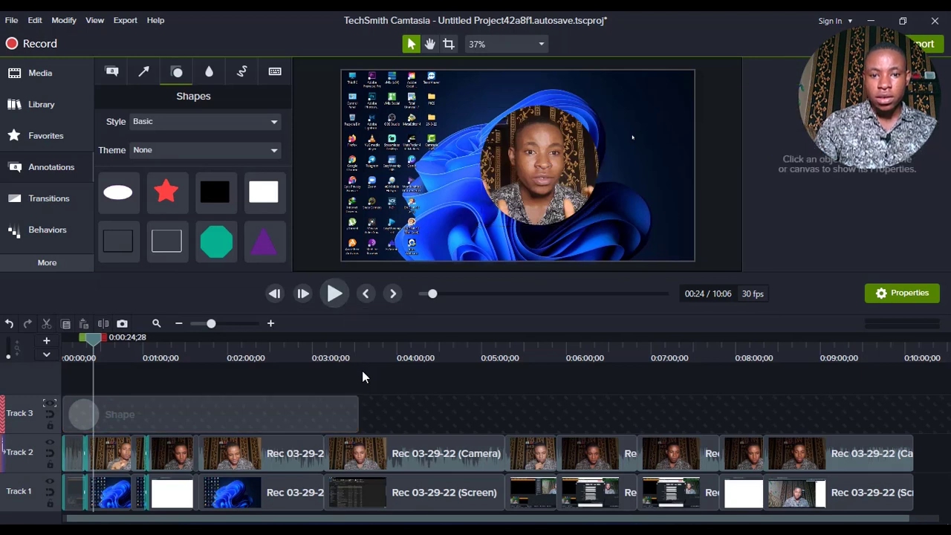
{"action": "left_click", "coordinate": [333, 294]}
{"action": "left_click", "coordinate": [334, 294]}
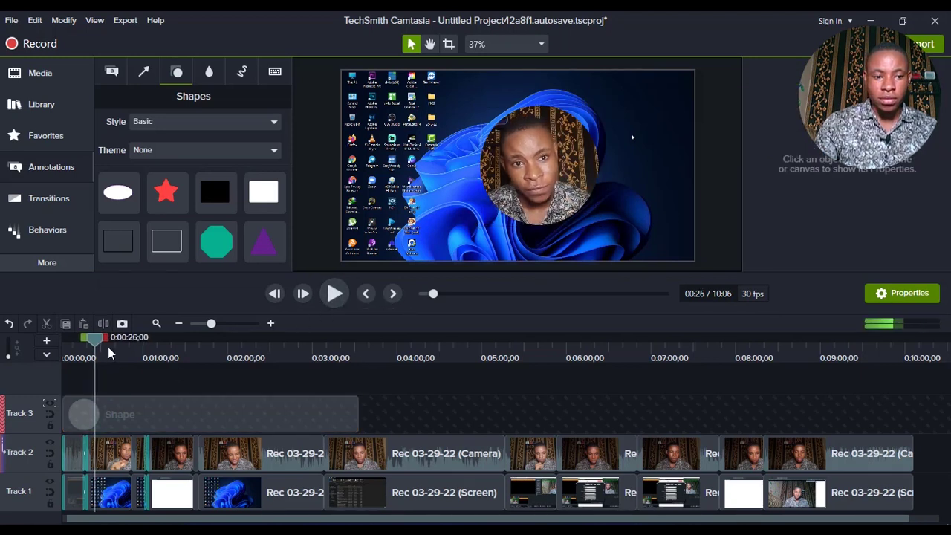
{"action": "mouse_move", "coordinate": [100, 340]}
{"action": "left_mouse_down"}
{"action": "mouse_move", "coordinate": [84, 338]}
{"action": "mouse_move", "coordinate": [94, 342]}
{"action": "left_mouse_up"}
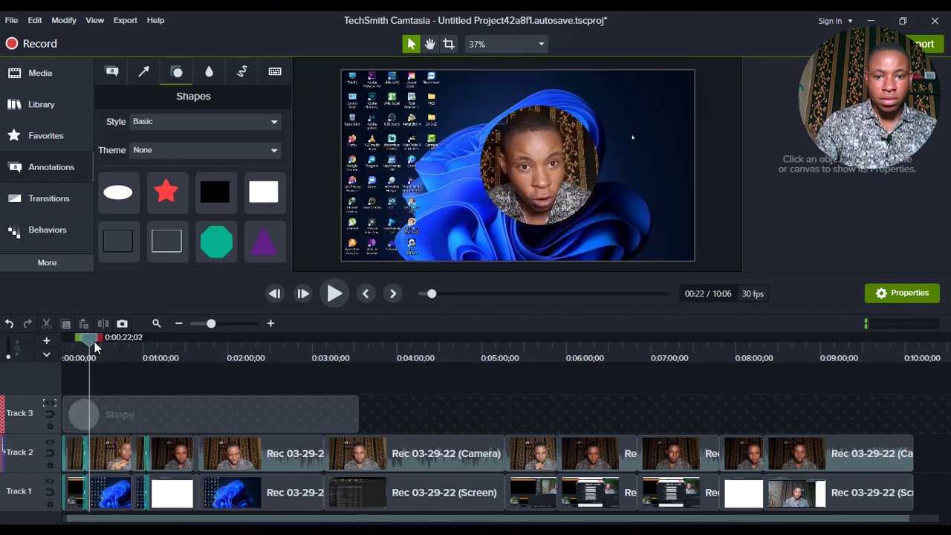
{"action": "left_click", "coordinate": [333, 293]}
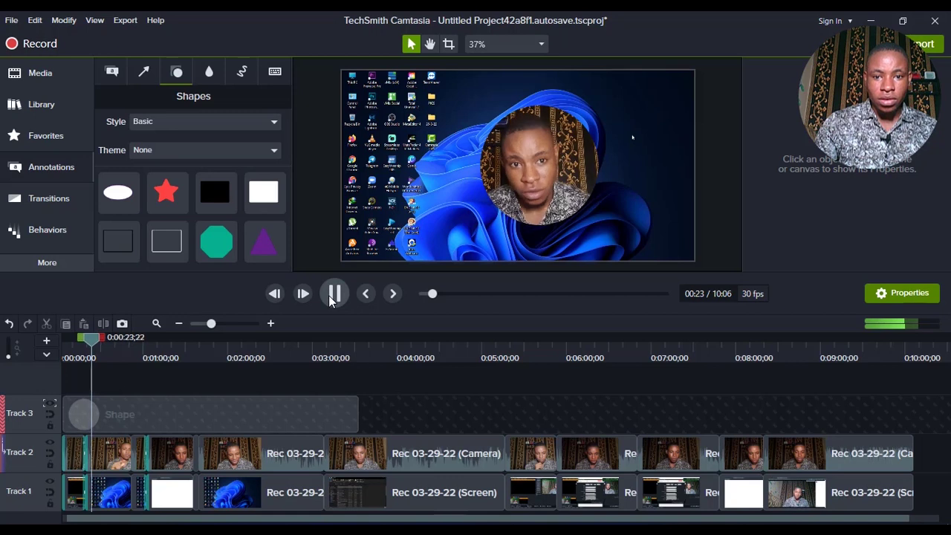
{"action": "left_click", "coordinate": [334, 293]}
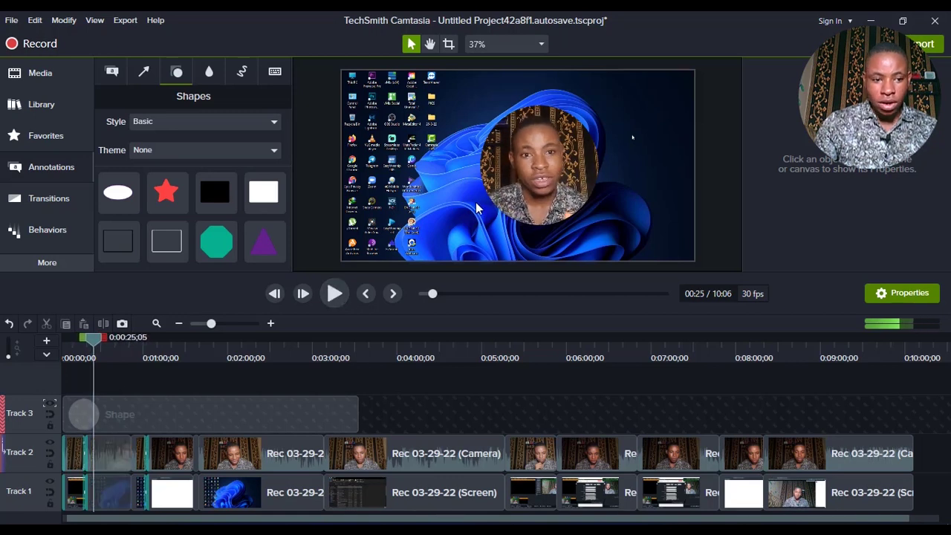
- Nudge the circle matte slightly left on the canvas
{"action": "left_click", "coordinate": [538, 177]}
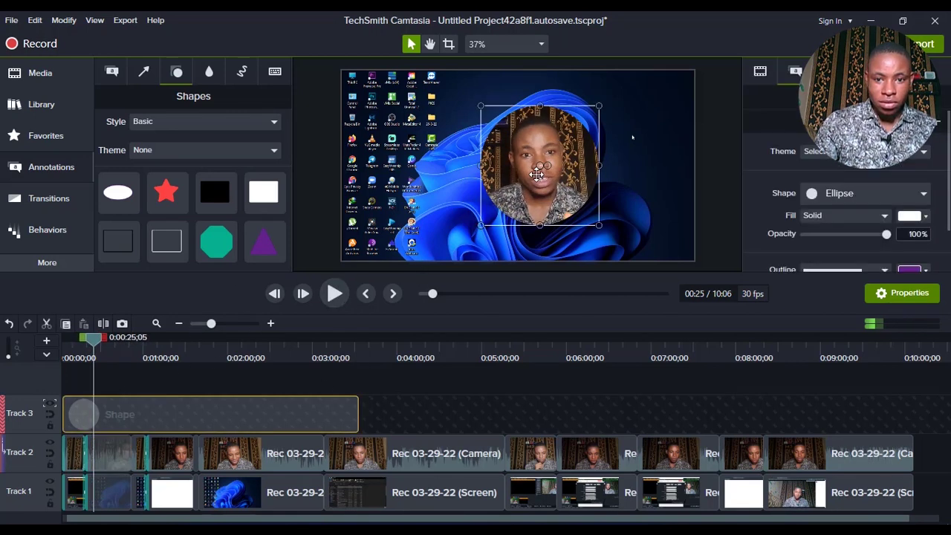
{"action": "mouse_move", "coordinate": [536, 175]}
{"action": "left_mouse_down"}
{"action": "mouse_move", "coordinate": [502, 180]}
{"action": "mouse_move", "coordinate": [522, 173]}
{"action": "mouse_move", "coordinate": [555, 182]}
{"action": "mouse_move", "coordinate": [534, 174]}
{"action": "left_mouse_up"}
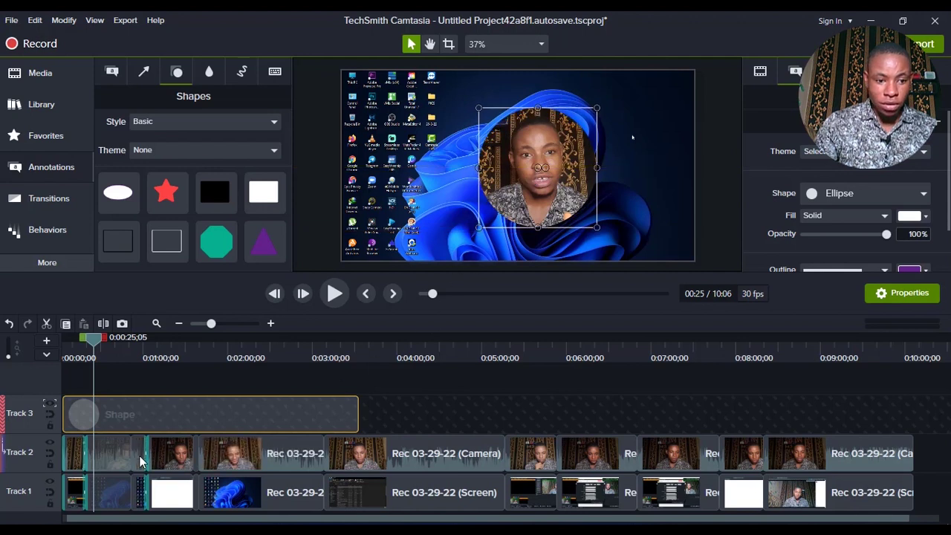
{"action": "left_click", "coordinate": [117, 450]}
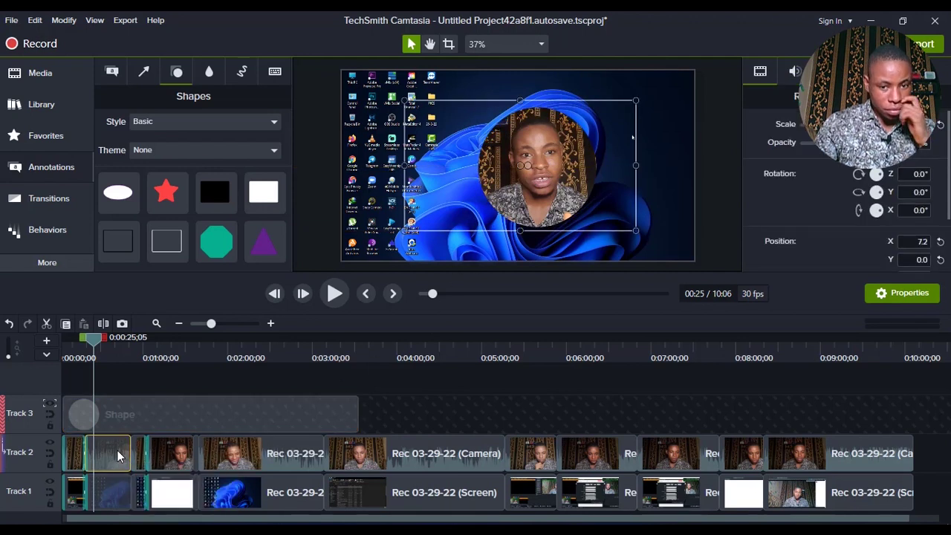
- Shift the screen recording slightly right and shrink the camera clip on the canvas
{"action": "left_click", "coordinate": [639, 230]}
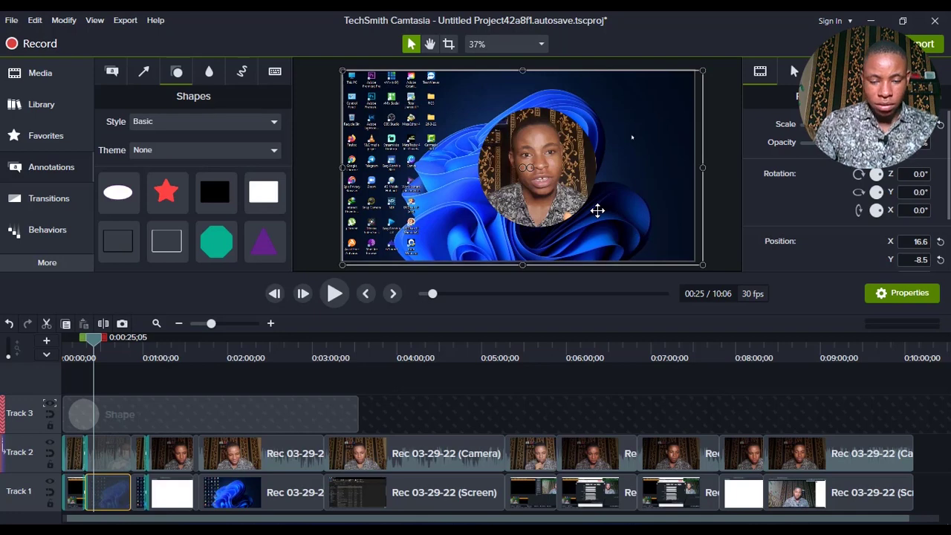
{"action": "left_click_drag", "start_coordinate": [592, 205], "coordinate": [603, 205]}
{"action": "left_click", "coordinate": [117, 443]}
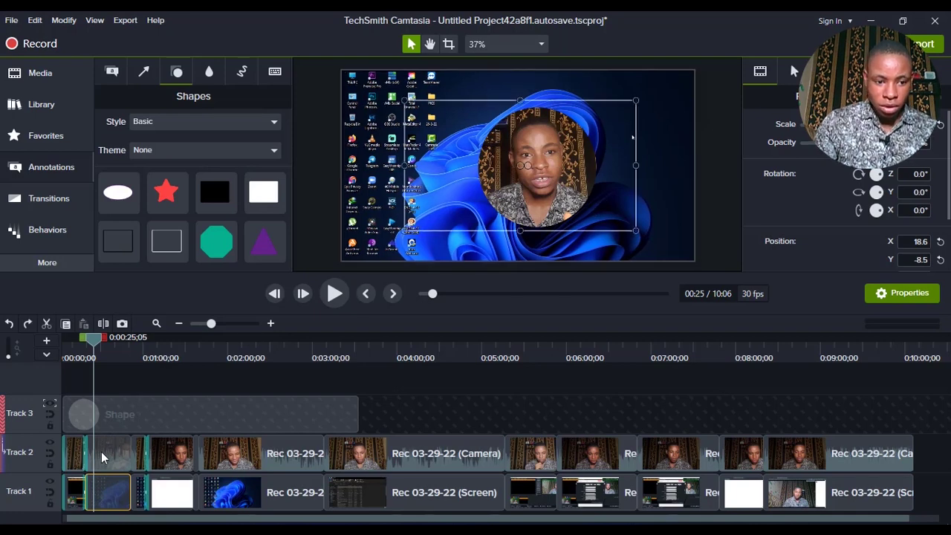
{"action": "left_click_drag", "start_coordinate": [639, 232], "coordinate": [608, 221]}
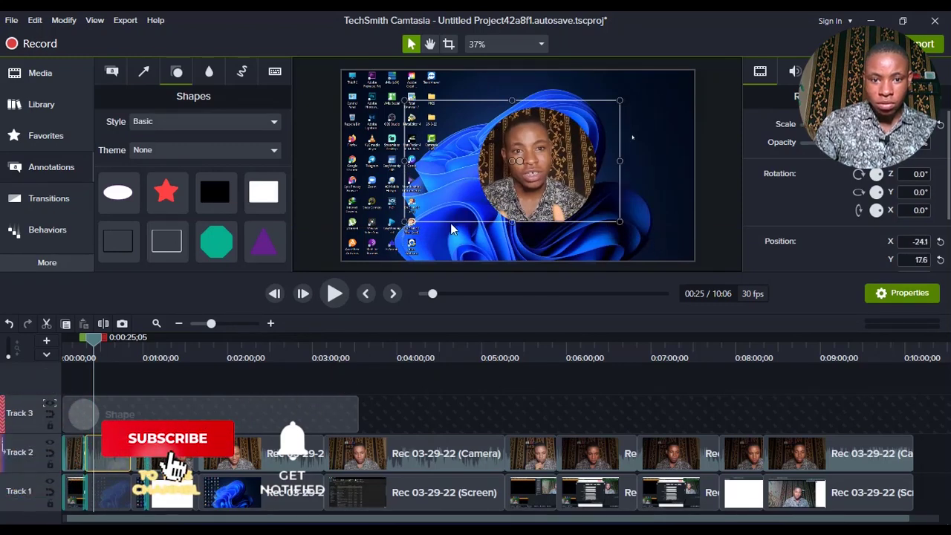
{"action": "left_click_drag", "start_coordinate": [411, 221], "coordinate": [413, 220]}
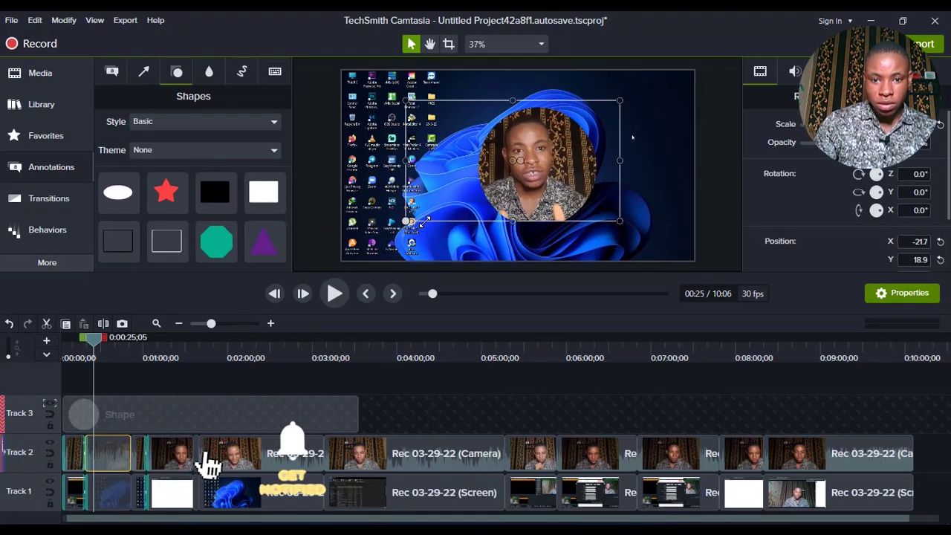
- Snap the camera clip to the centre inside the circle and preview the layout to 00:30
{"action": "left_click", "coordinate": [542, 191]}
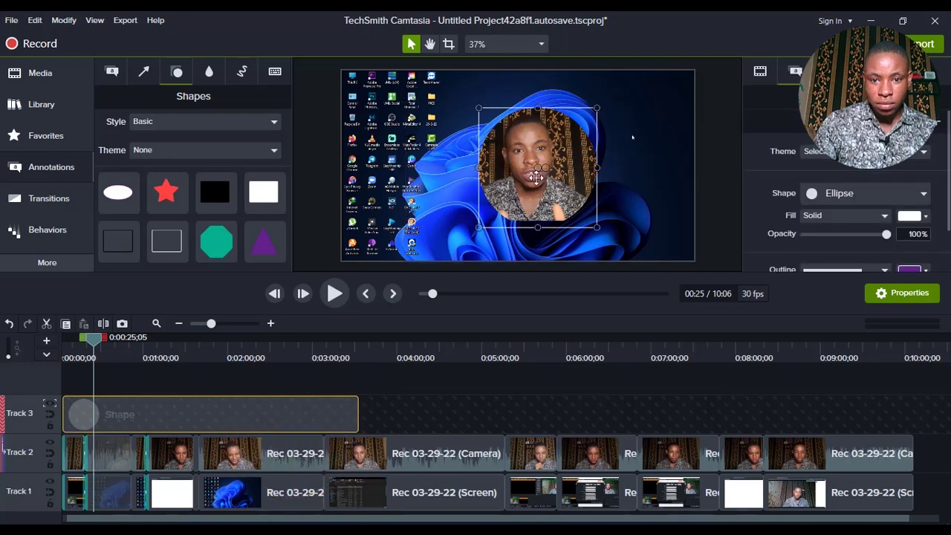
{"action": "left_click", "coordinate": [478, 180]}
{"action": "left_click_drag", "start_coordinate": [465, 180], "coordinate": [571, 223]}
{"action": "left_click", "coordinate": [659, 223]}
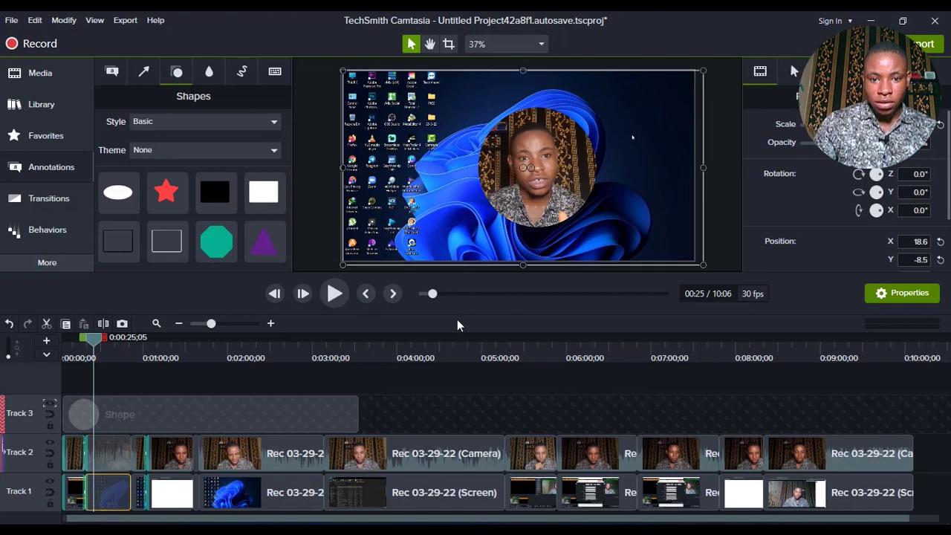
{"action": "left_click", "coordinate": [340, 295]}
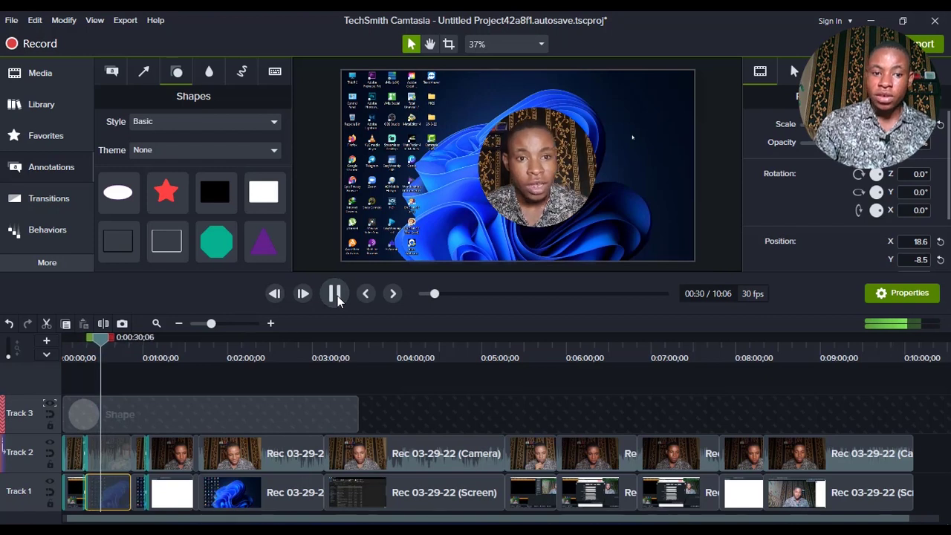
{"action": "left_click", "coordinate": [338, 296]}
{"action": "left_click", "coordinate": [260, 411]}
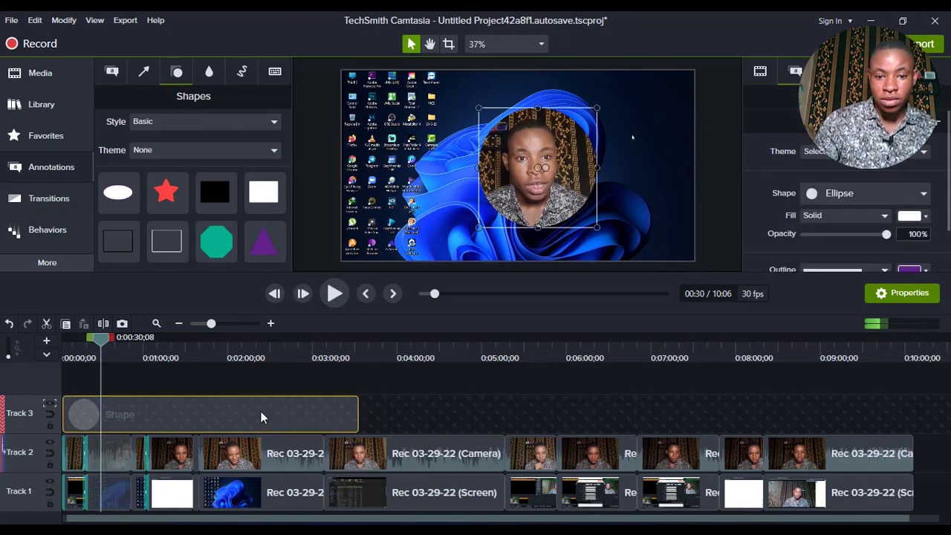
- Replace the ellipse with an octagon shape on Track 3 and extend its duration
{"action": "key", "text": "Delete"}
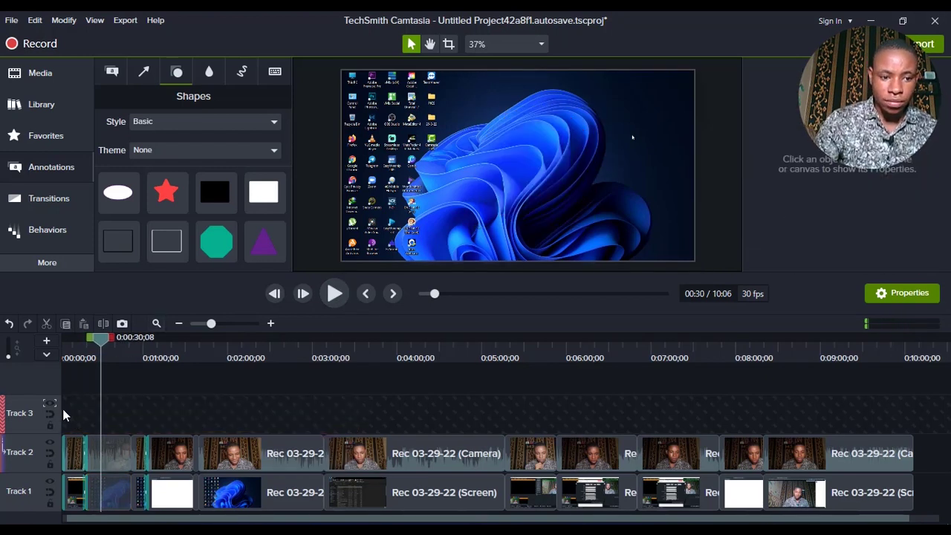
{"action": "left_click", "coordinate": [53, 401]}
{"action": "left_click", "coordinate": [89, 297]}
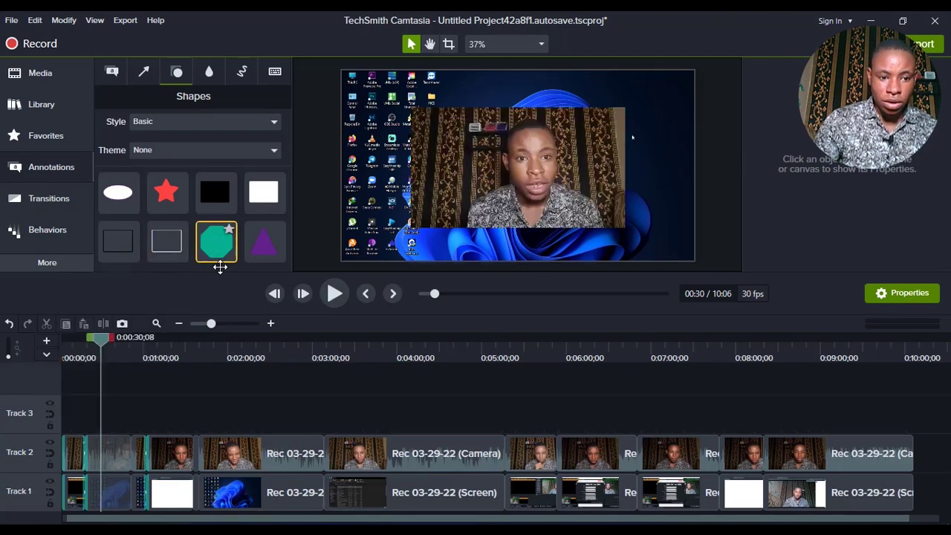
{"action": "left_click_drag", "start_coordinate": [220, 267], "coordinate": [81, 403]}
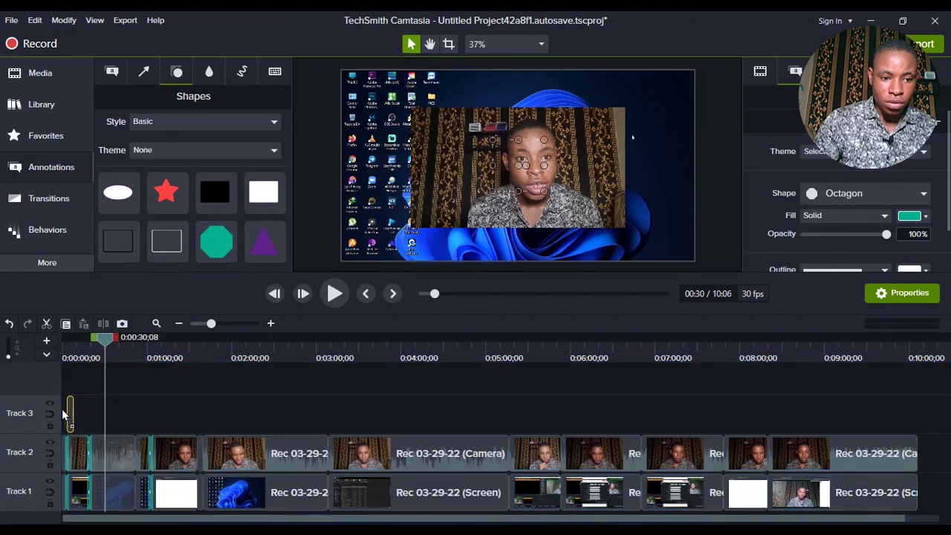
{"action": "left_click_drag", "start_coordinate": [72, 412], "coordinate": [272, 413]}
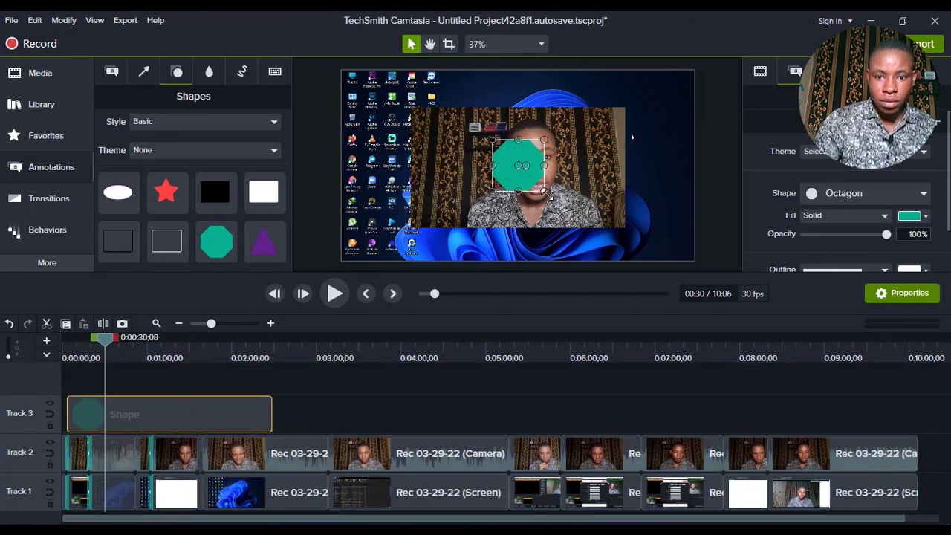
- Enlarge the green octagon and set Track 3's matte mode to Alpha
{"action": "mouse_move", "coordinate": [551, 197]}
{"action": "left_mouse_down"}
{"action": "mouse_move", "coordinate": [603, 230]}
{"action": "mouse_move", "coordinate": [613, 257]}
{"action": "mouse_move", "coordinate": [564, 200]}
{"action": "left_mouse_up"}
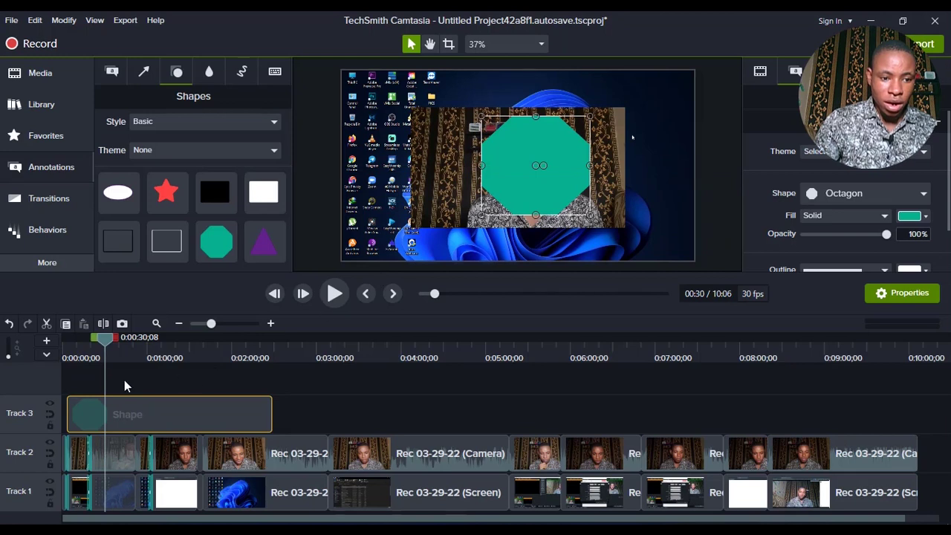
{"action": "left_click", "coordinate": [52, 406]}
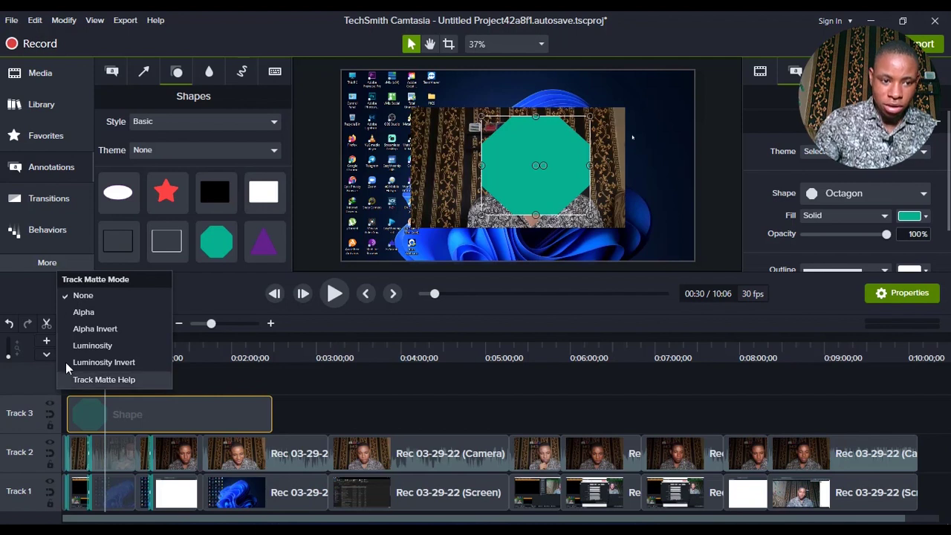
{"action": "left_click", "coordinate": [91, 313]}
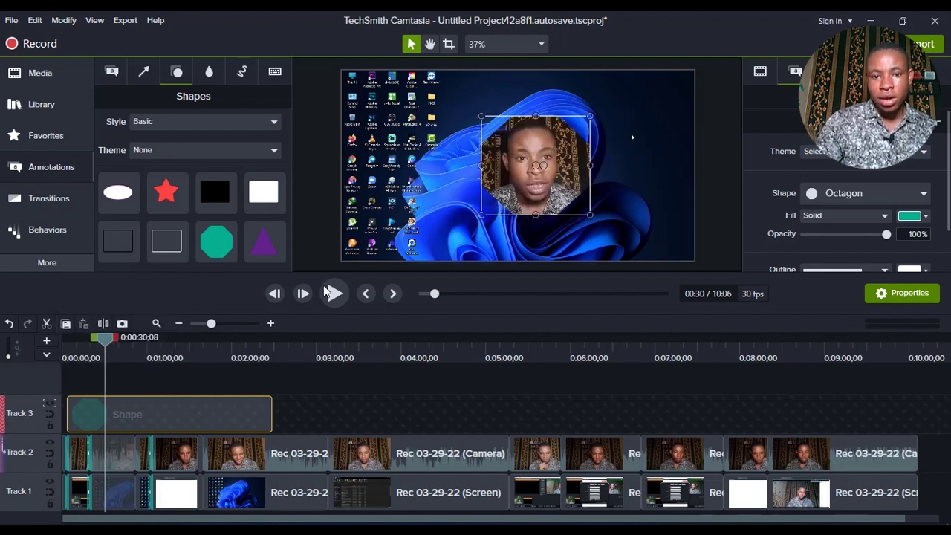
- Preview the octagon-masked webcam, then set Track 3's matte mode back to None
{"action": "left_click", "coordinate": [346, 299]}
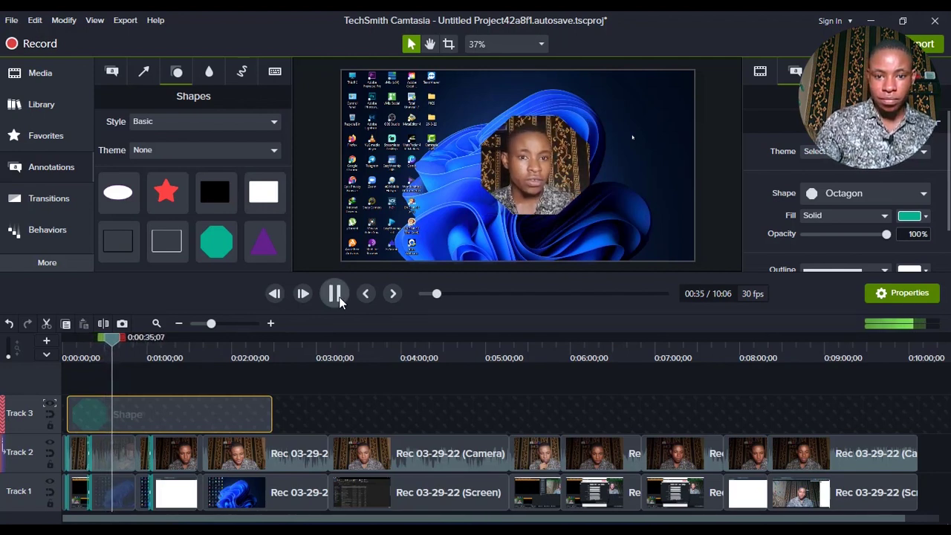
{"action": "left_click", "coordinate": [335, 294]}
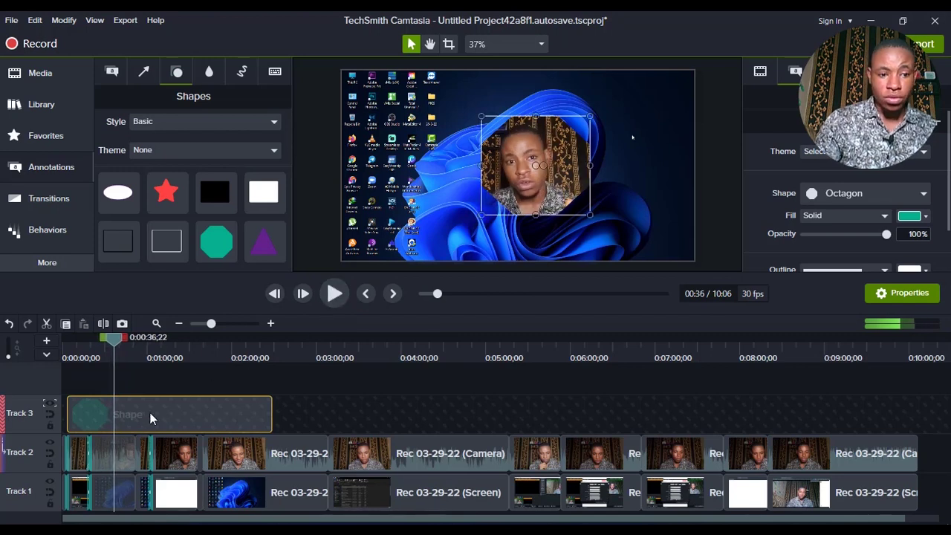
{"action": "left_click", "coordinate": [49, 406]}
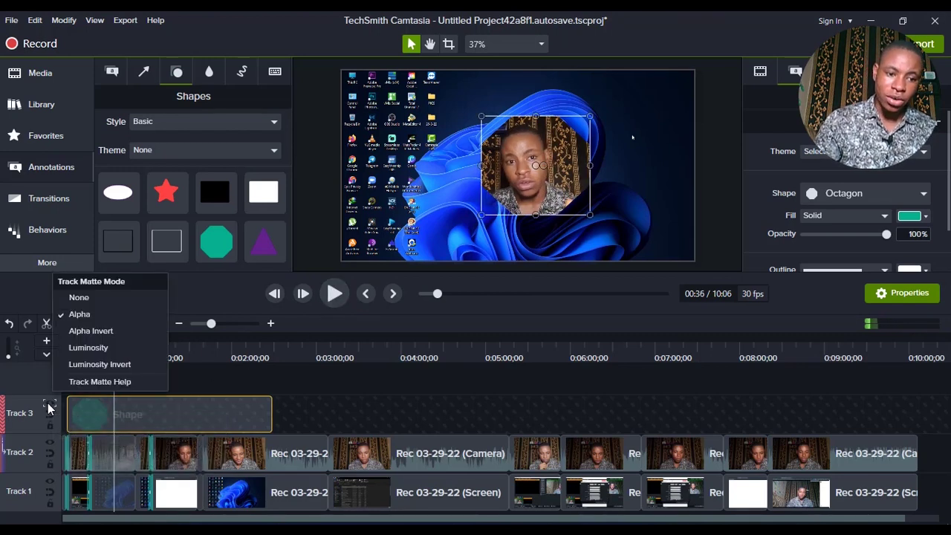
{"action": "left_click", "coordinate": [89, 297]}
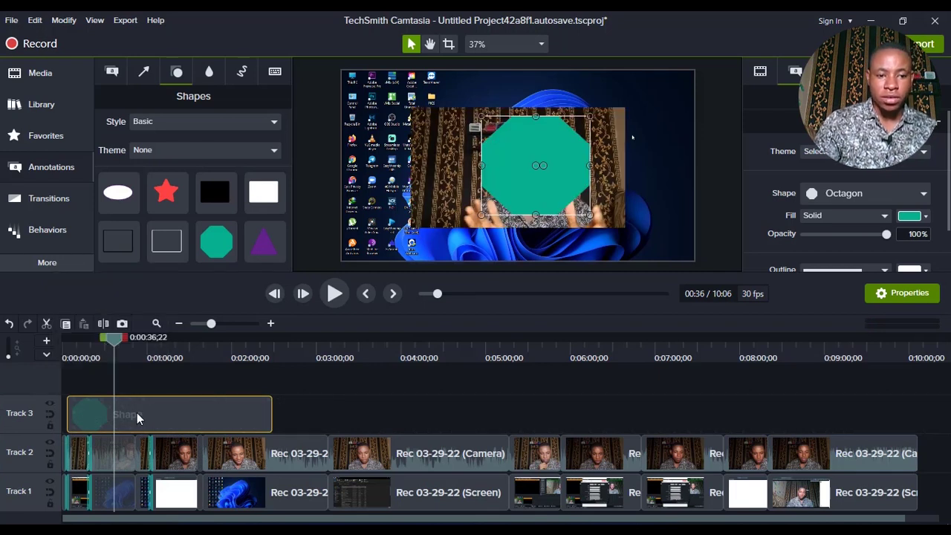
- Replace the octagon with a star shape extended to about 1:05, enlarged and moved over the face
{"action": "key", "text": "Delete"}
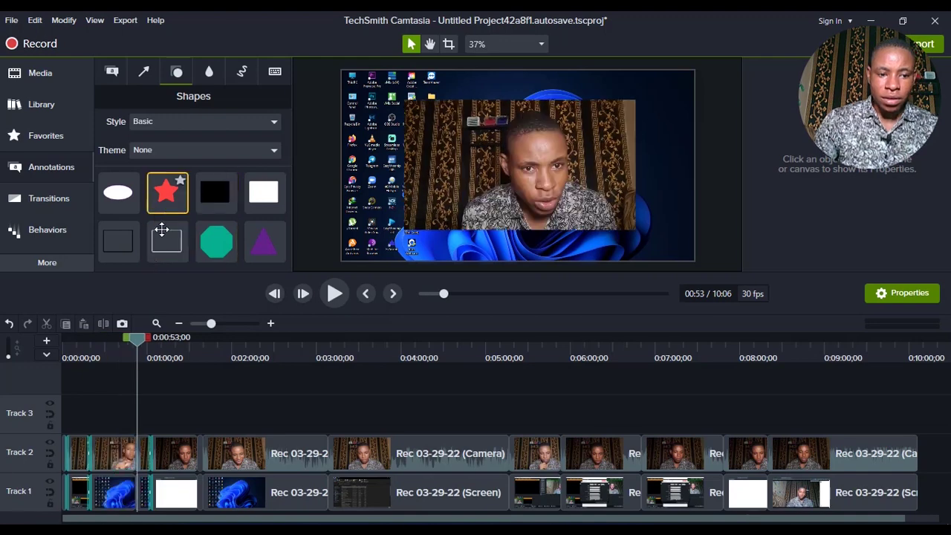
{"action": "left_click_drag", "start_coordinate": [165, 212], "coordinate": [229, 412]}
{"action": "left_click_drag", "start_coordinate": [134, 346], "coordinate": [106, 341]}
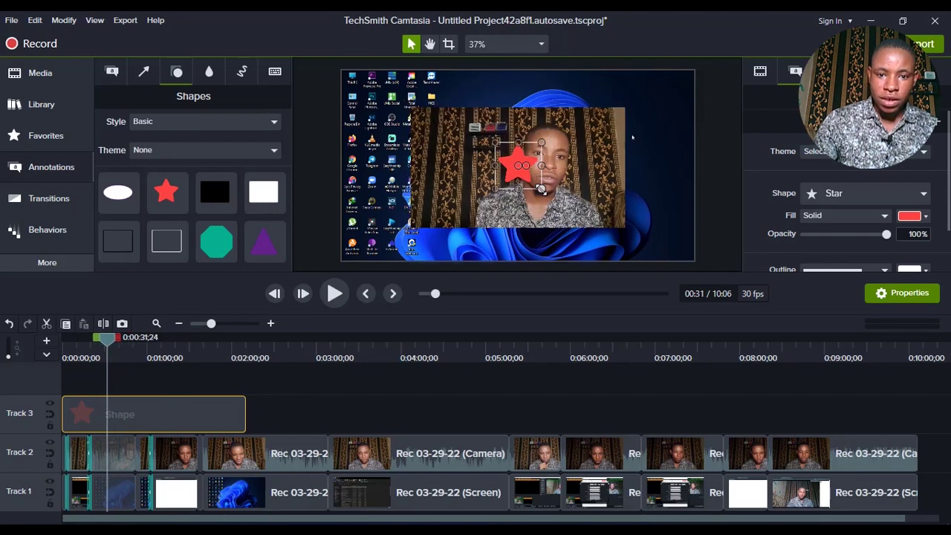
{"action": "left_click_drag", "start_coordinate": [542, 189], "coordinate": [624, 260]}
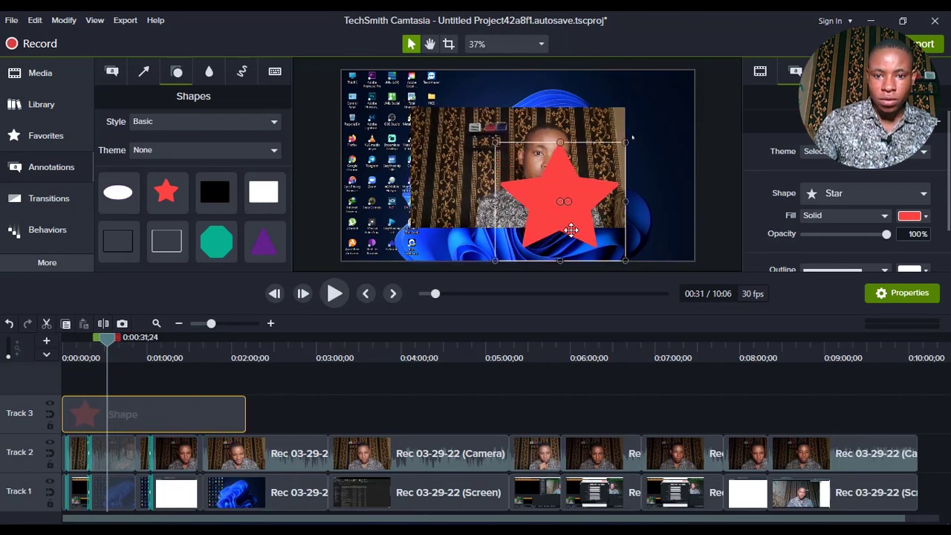
{"action": "left_click_drag", "start_coordinate": [571, 229], "coordinate": [560, 205]}
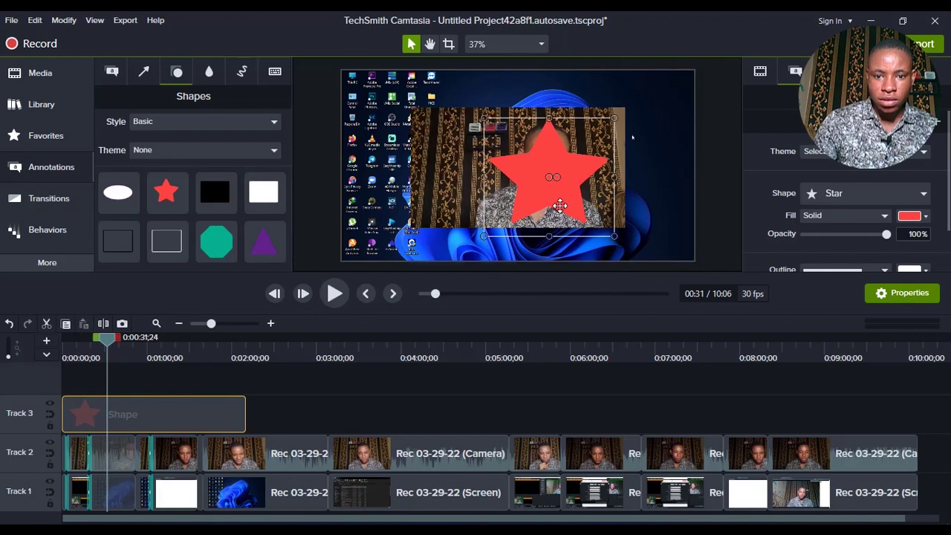
- Set the star track's matte mode to Alpha and play the star-masked preview
{"action": "left_click", "coordinate": [50, 406]}
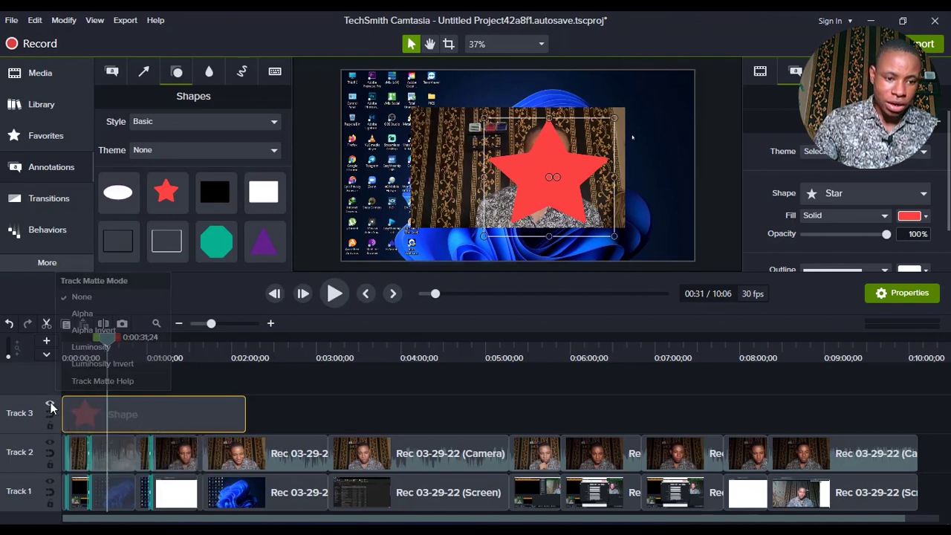
{"action": "left_click", "coordinate": [82, 312]}
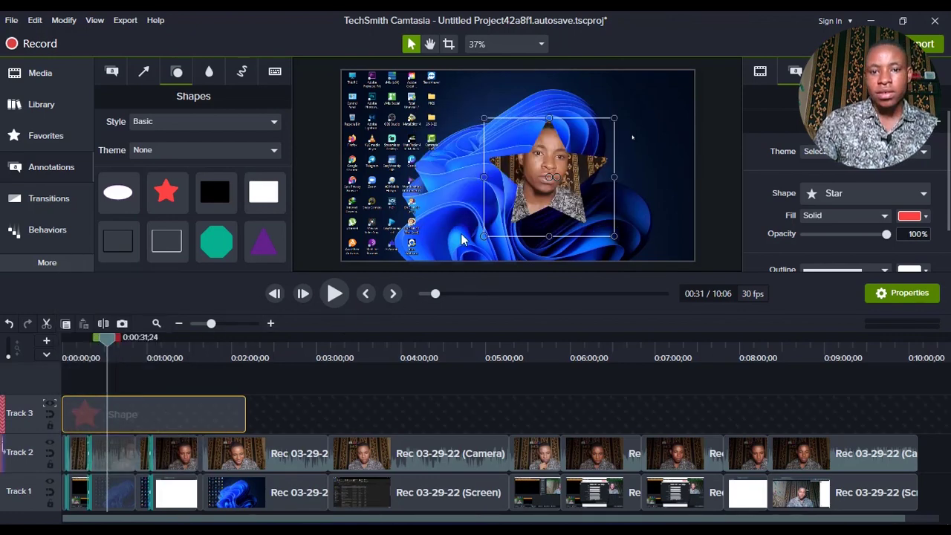
{"action": "left_click", "coordinate": [334, 294]}
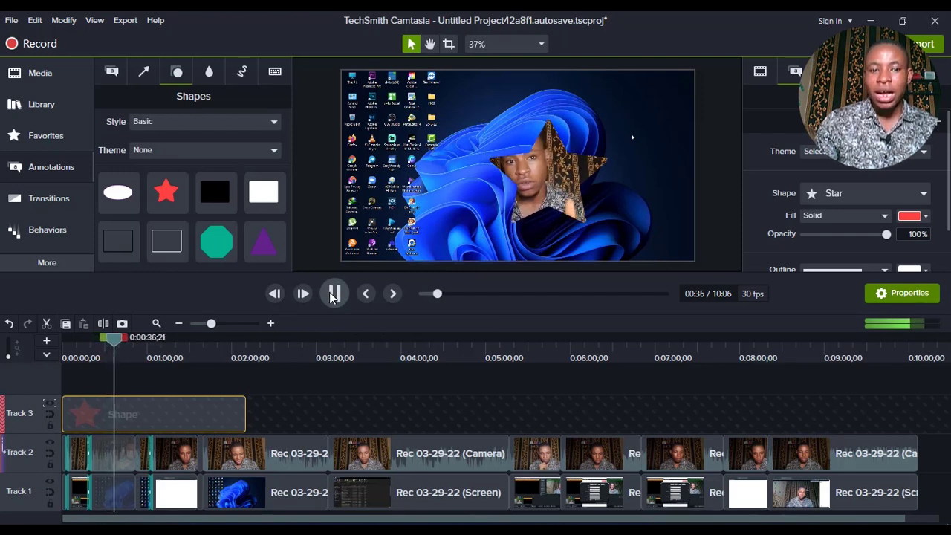
{"action": "left_click", "coordinate": [334, 294]}
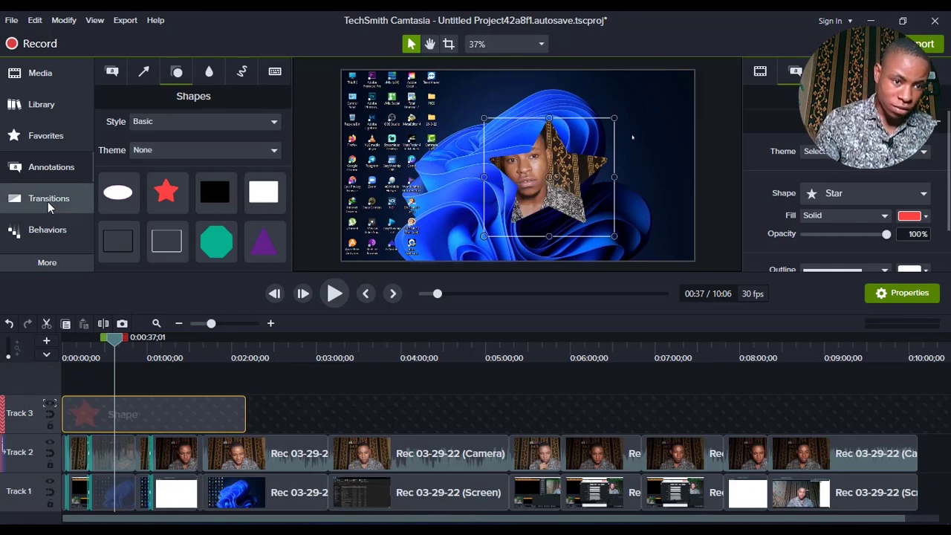
- Apply the Device Frame effect from Visual Effects to the Track 1 screen recording clip
{"action": "key", "text": "Escape"}
{"action": "left_click", "coordinate": [51, 261]}
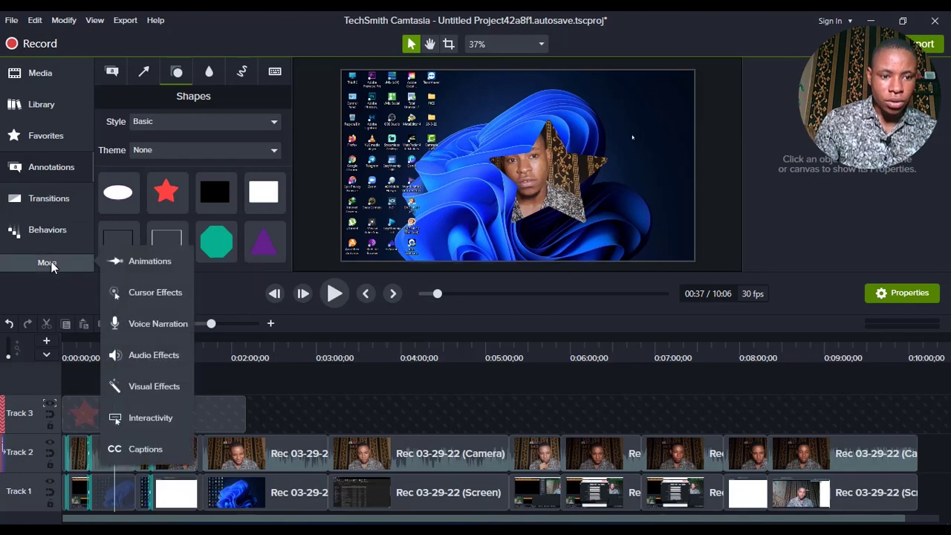
{"action": "left_click", "coordinate": [156, 386]}
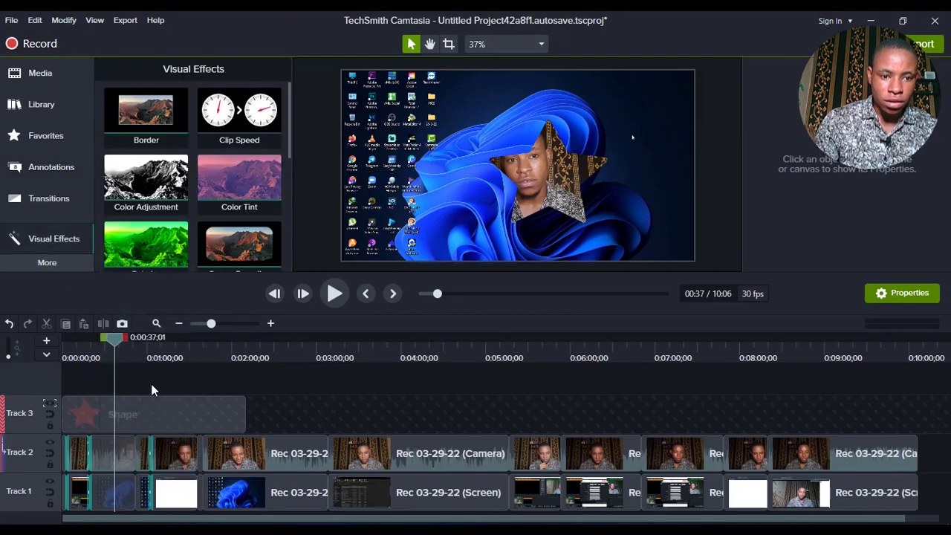
{"action": "scroll", "coordinate": [156, 184], "scroll_direction": "down", "scroll_amount": 3}
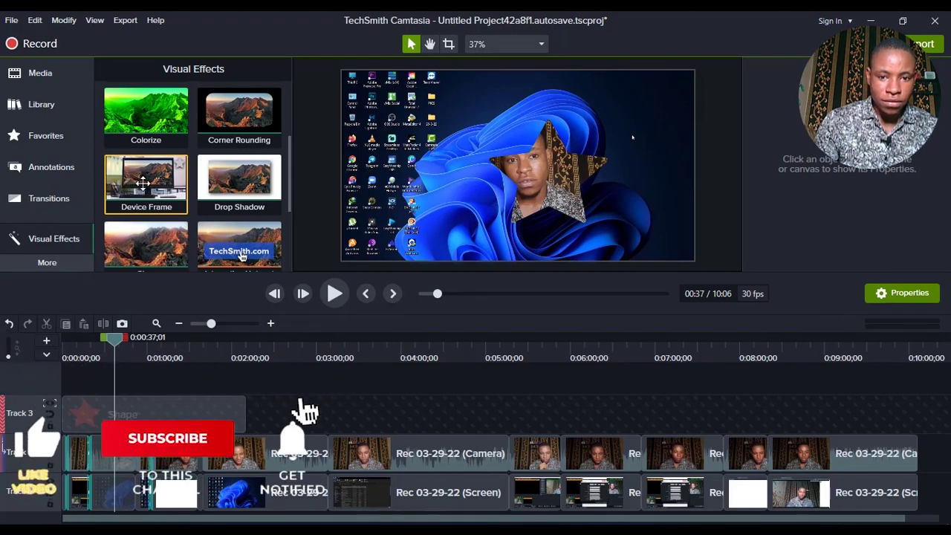
{"action": "left_click_drag", "start_coordinate": [142, 182], "coordinate": [115, 497]}
{"action": "left_click_drag", "start_coordinate": [113, 491], "coordinate": [114, 491]}
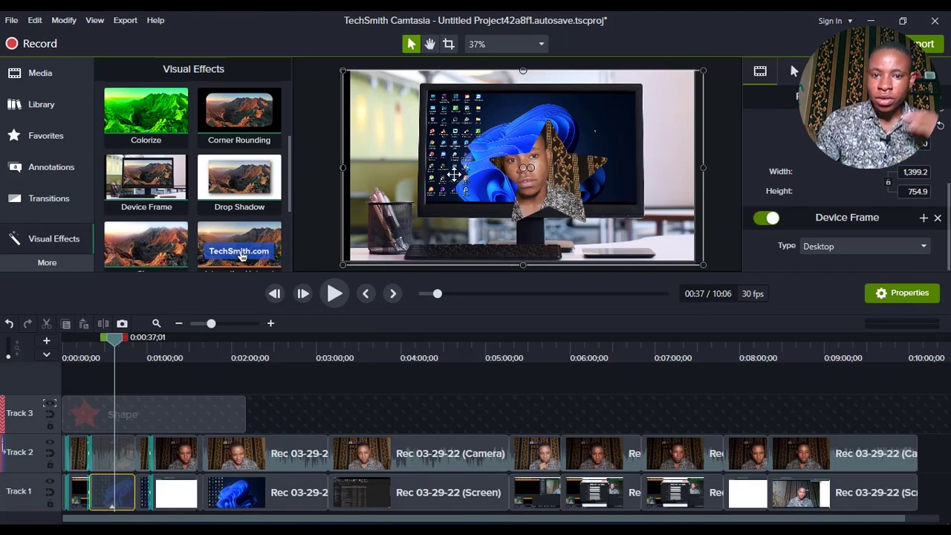
- Move the star-masked webcam overlay to the lower right, position 415.7, -233.8
{"action": "left_click_drag", "start_coordinate": [525, 182], "coordinate": [605, 219]}
{"action": "left_click", "coordinate": [558, 182]}
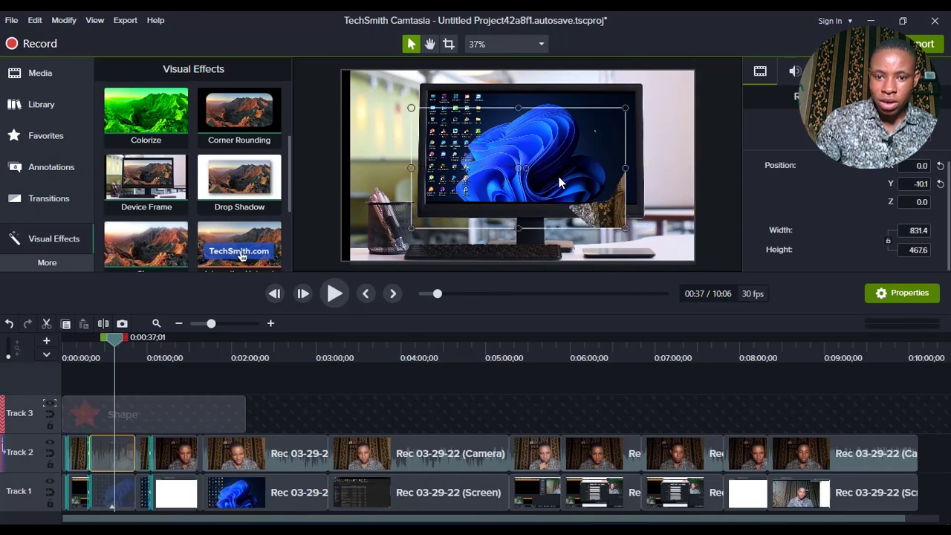
{"action": "left_click_drag", "start_coordinate": [530, 172], "coordinate": [635, 228]}
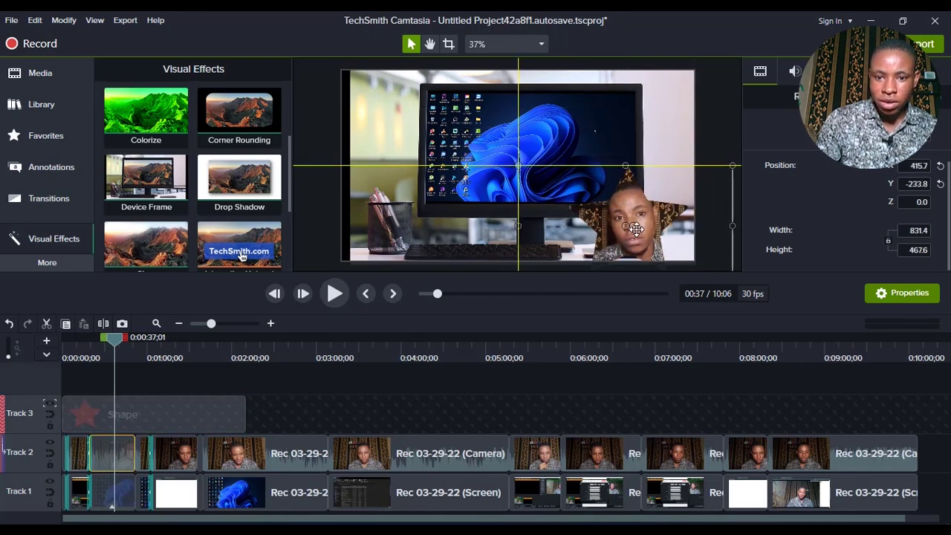
{"action": "left_click", "coordinate": [318, 380]}
- Preview the result by playing the video from 0:26
{"action": "left_click", "coordinate": [335, 296]}
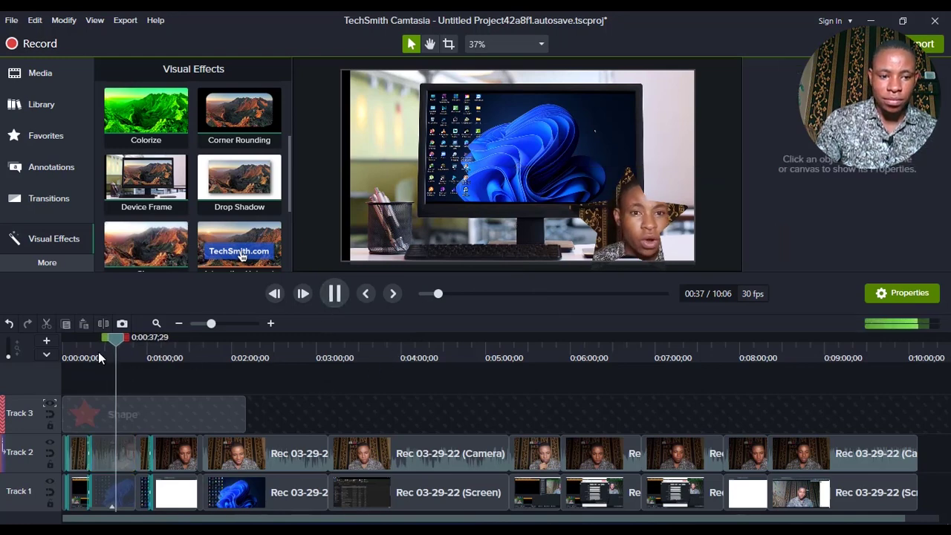
{"action": "left_click", "coordinate": [99, 352]}
{"action": "left_click", "coordinate": [338, 296]}
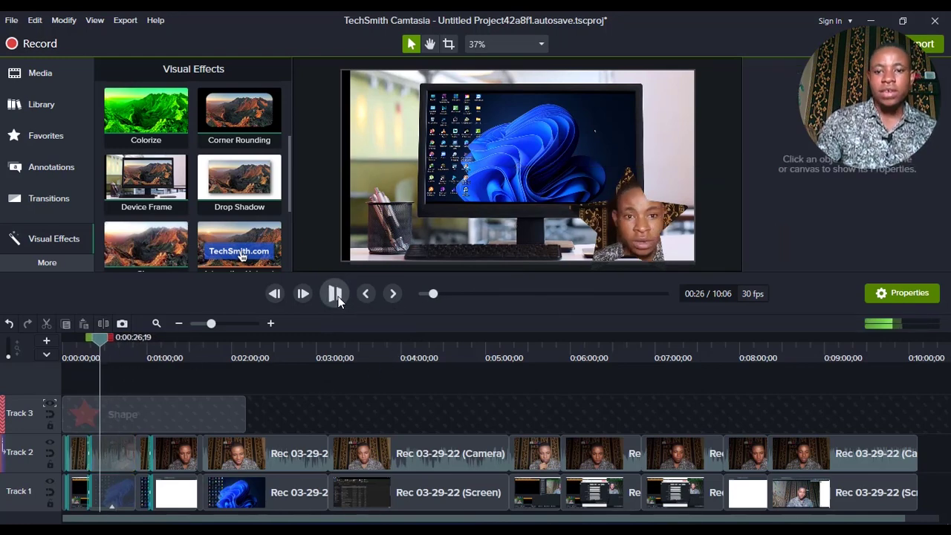